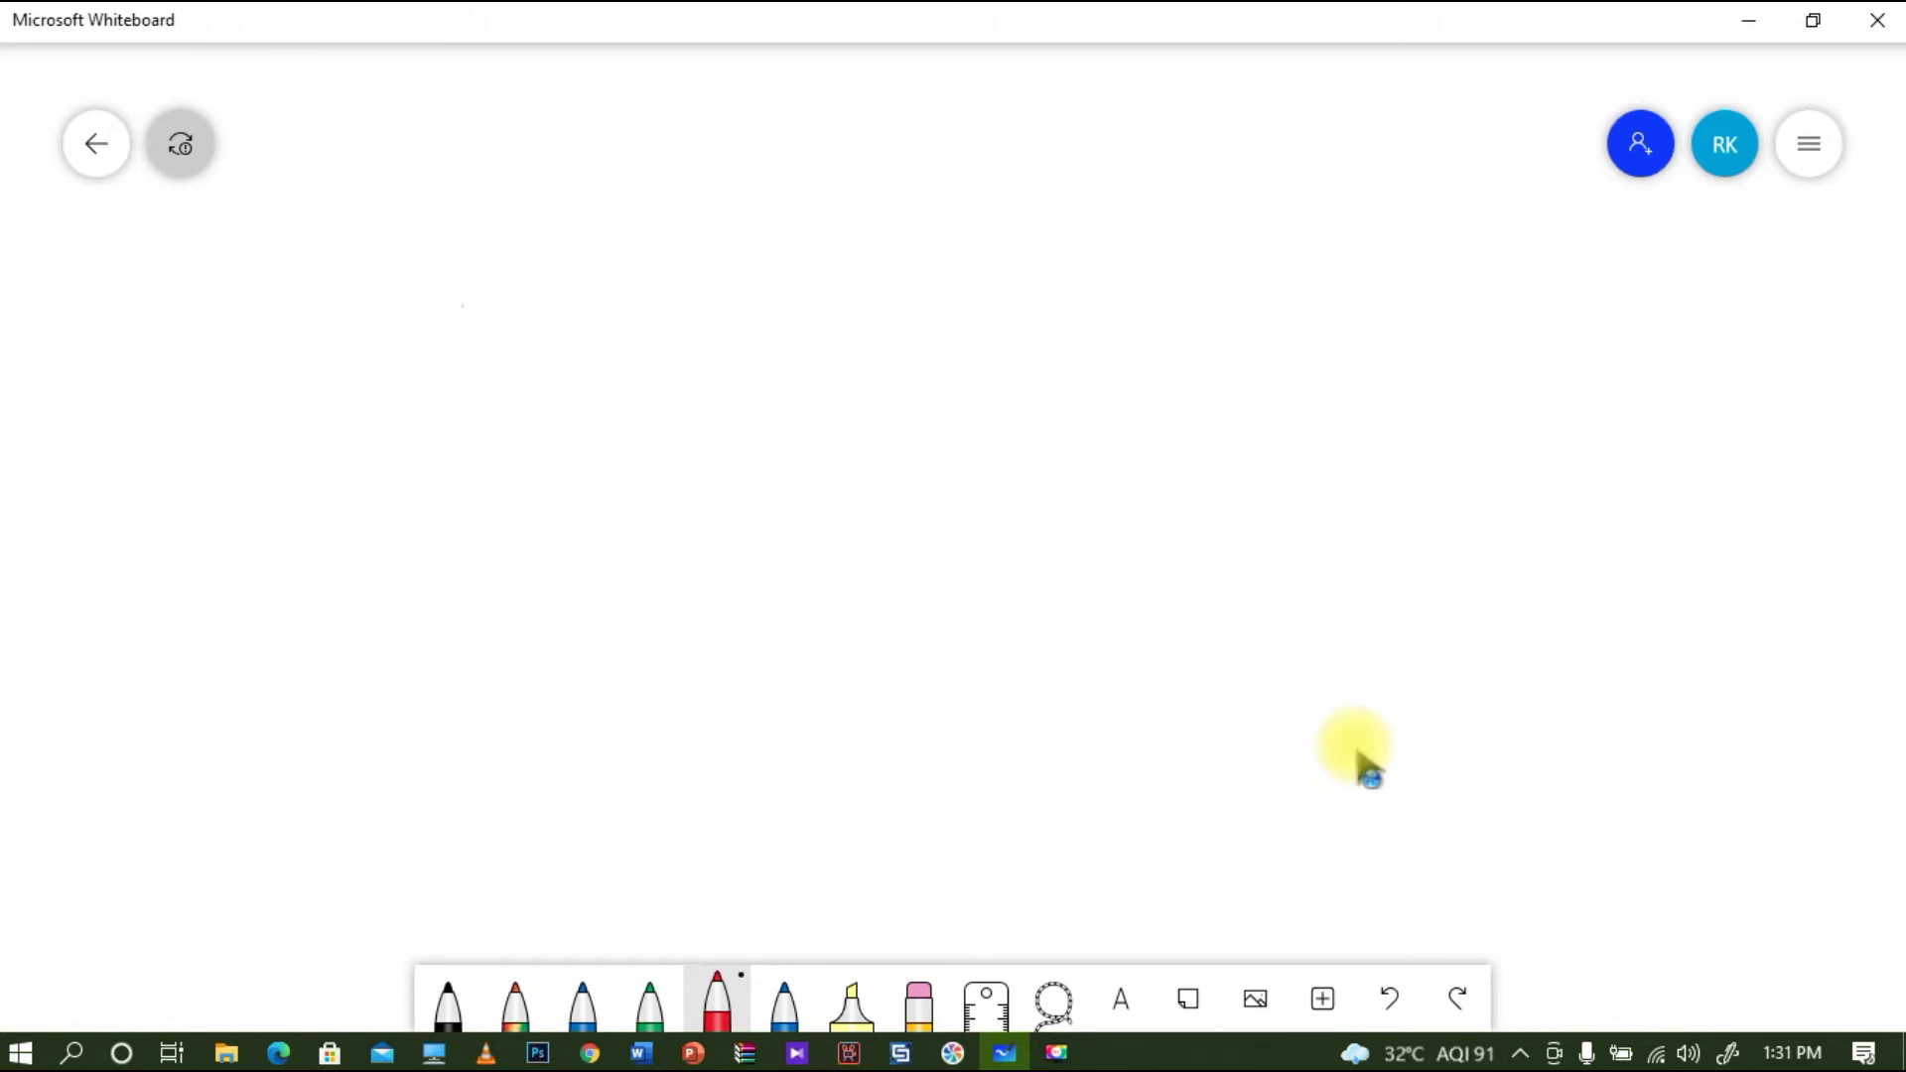
- Draw two red squares side by side on the whiteboard
{"action": "left_click_drag", "start_coordinate": [463, 306], "coordinate": [475, 447]}
{"action": "mouse_move", "coordinate": [463, 299]}
{"action": "left_mouse_down"}
{"action": "mouse_move", "coordinate": [631, 284]}
{"action": "mouse_move", "coordinate": [654, 429]}
{"action": "left_mouse_up"}
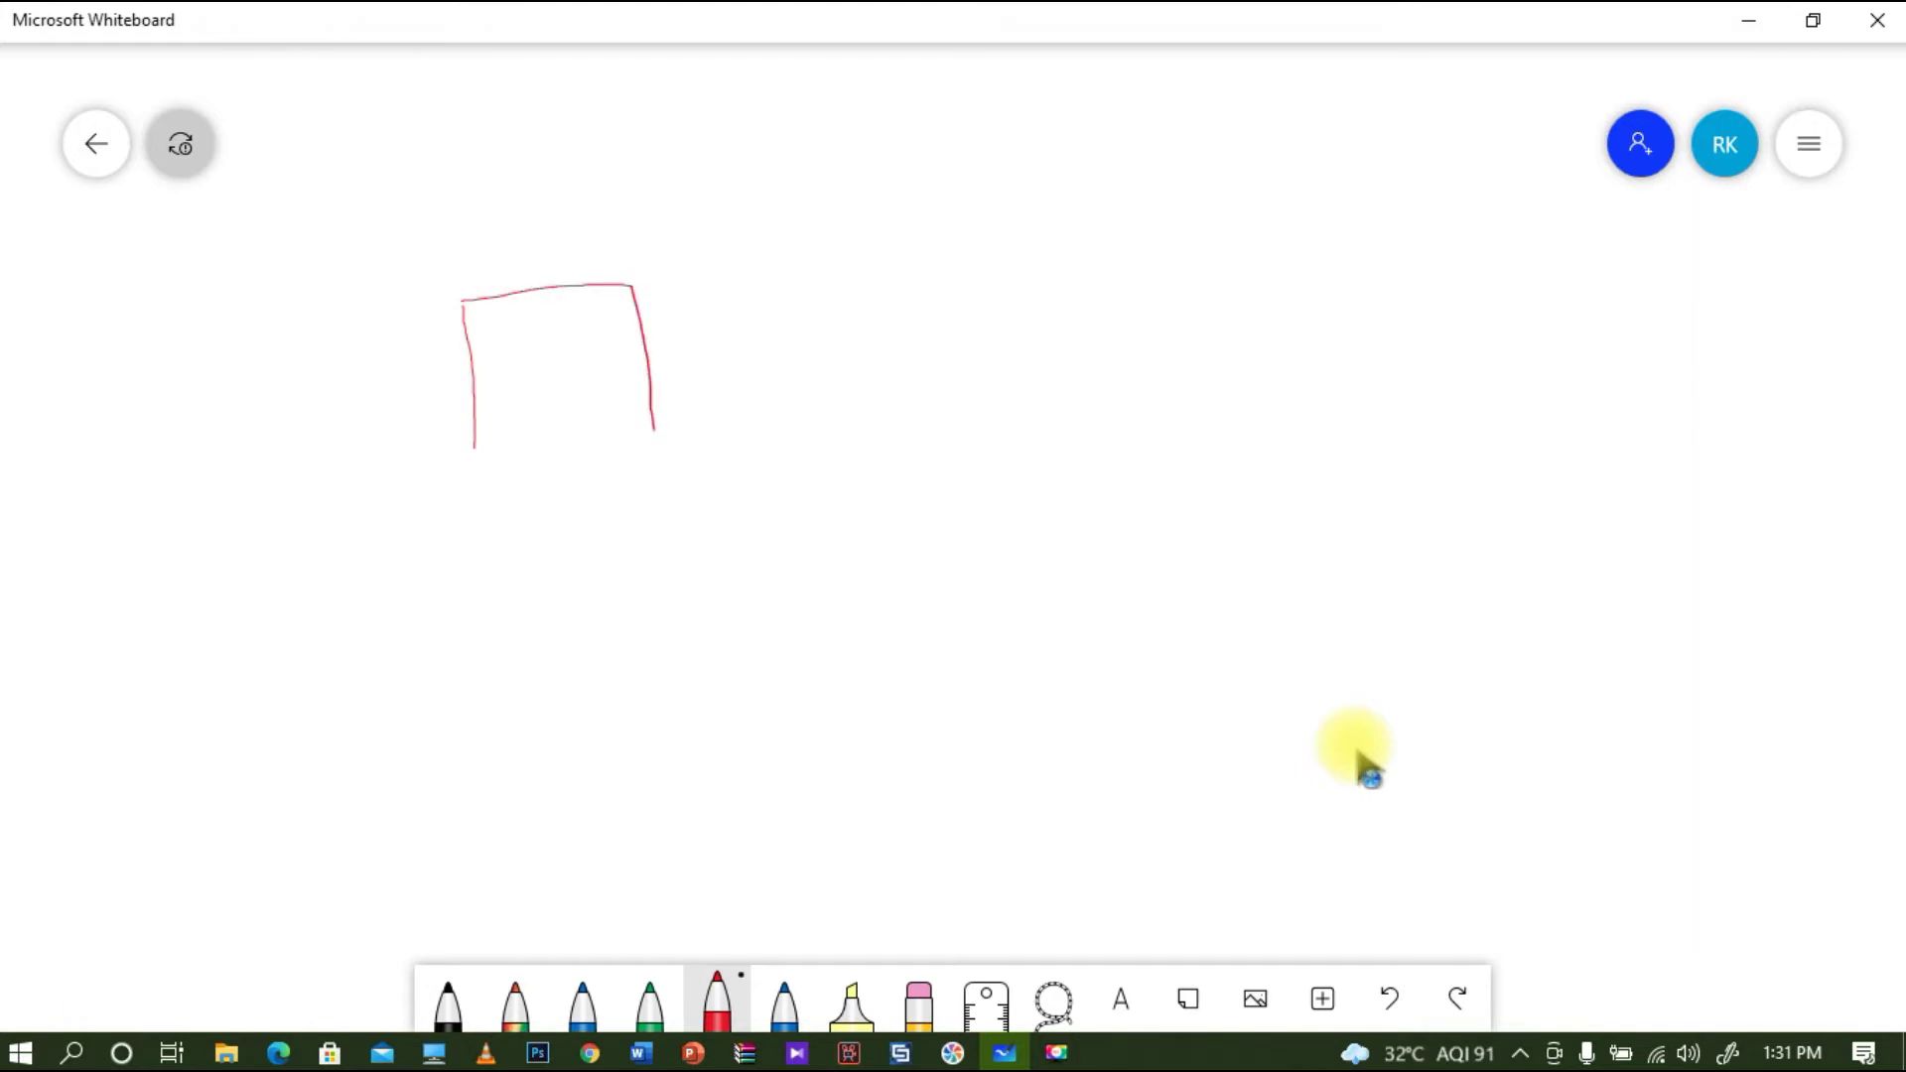
{"action": "left_click_drag", "start_coordinate": [474, 449], "coordinate": [650, 432]}
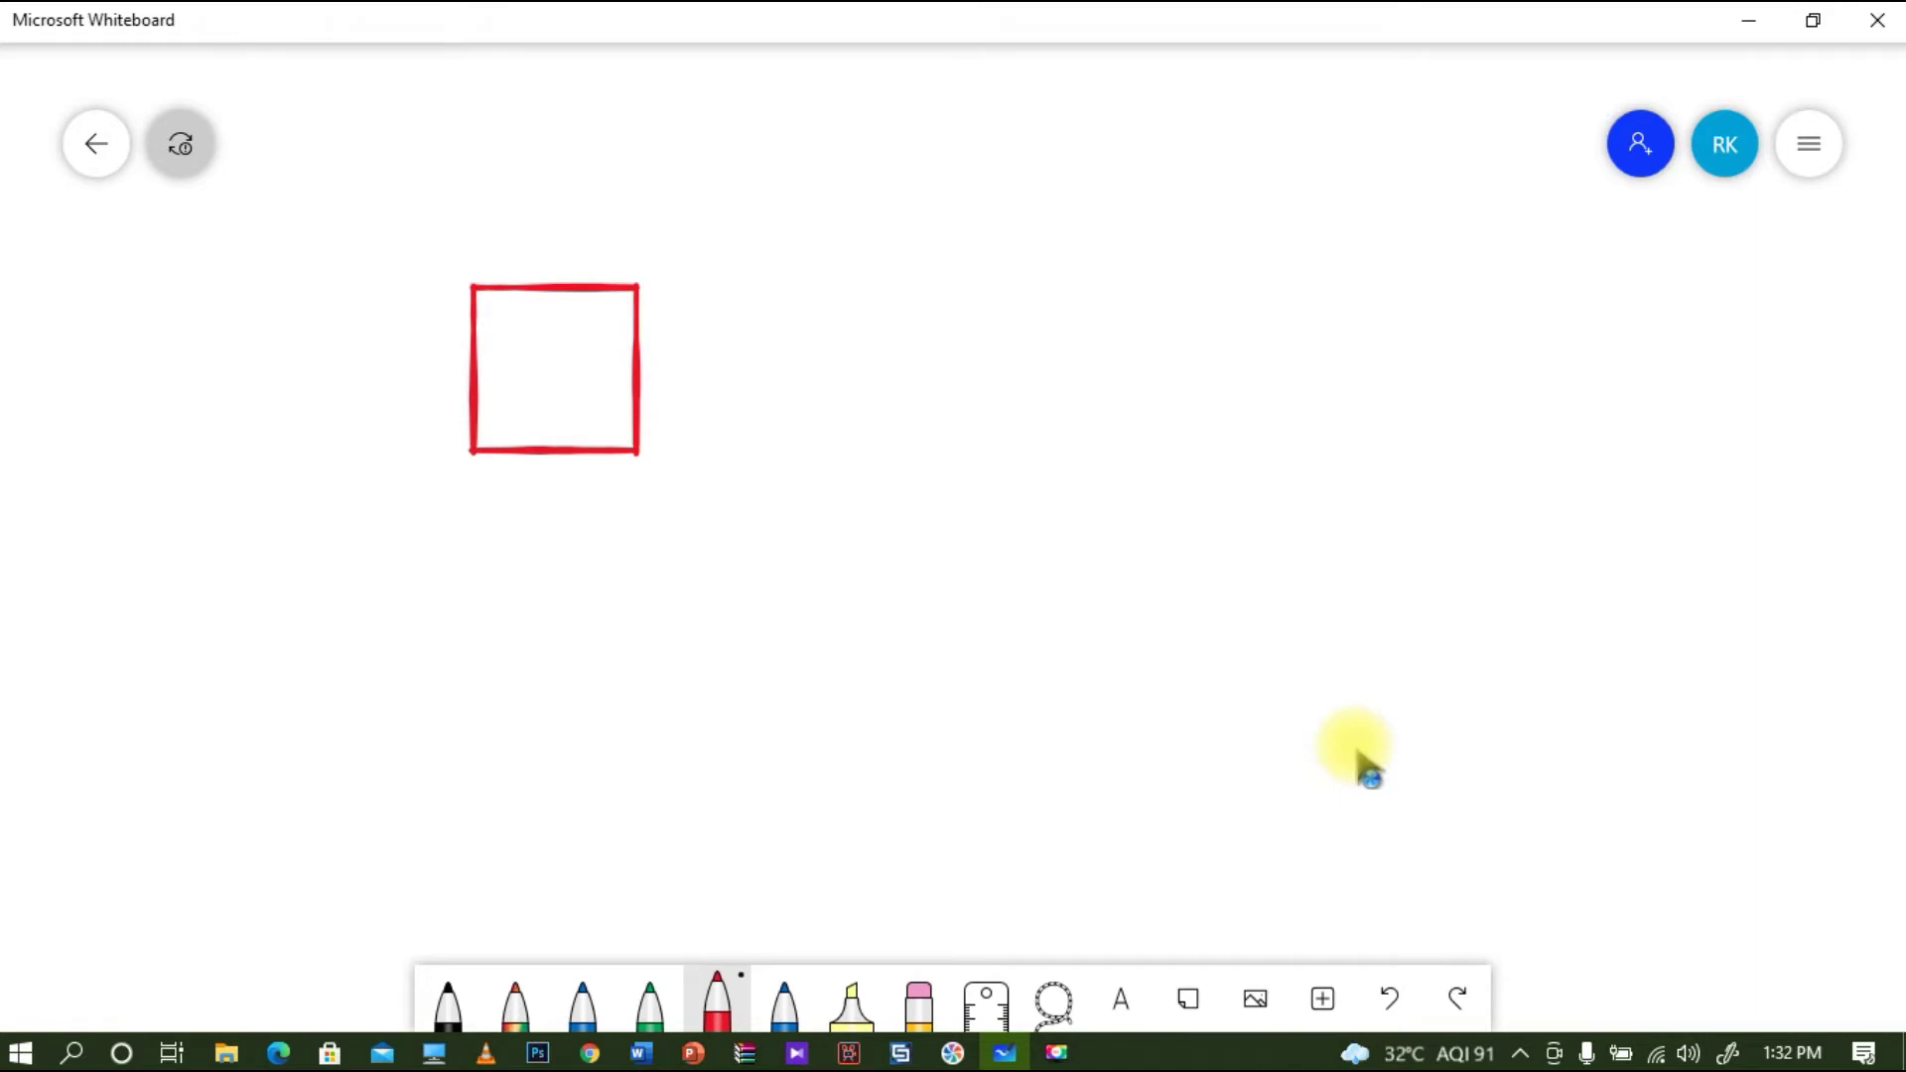
{"action": "mouse_move", "coordinate": [722, 284]}
{"action": "left_mouse_down"}
{"action": "mouse_move", "coordinate": [730, 446]}
{"action": "mouse_move", "coordinate": [856, 442]}
{"action": "left_mouse_up"}
{"action": "mouse_move", "coordinate": [720, 283]}
{"action": "left_mouse_down"}
{"action": "mouse_move", "coordinate": [868, 295]}
{"action": "mouse_move", "coordinate": [856, 443]}
{"action": "left_mouse_up"}
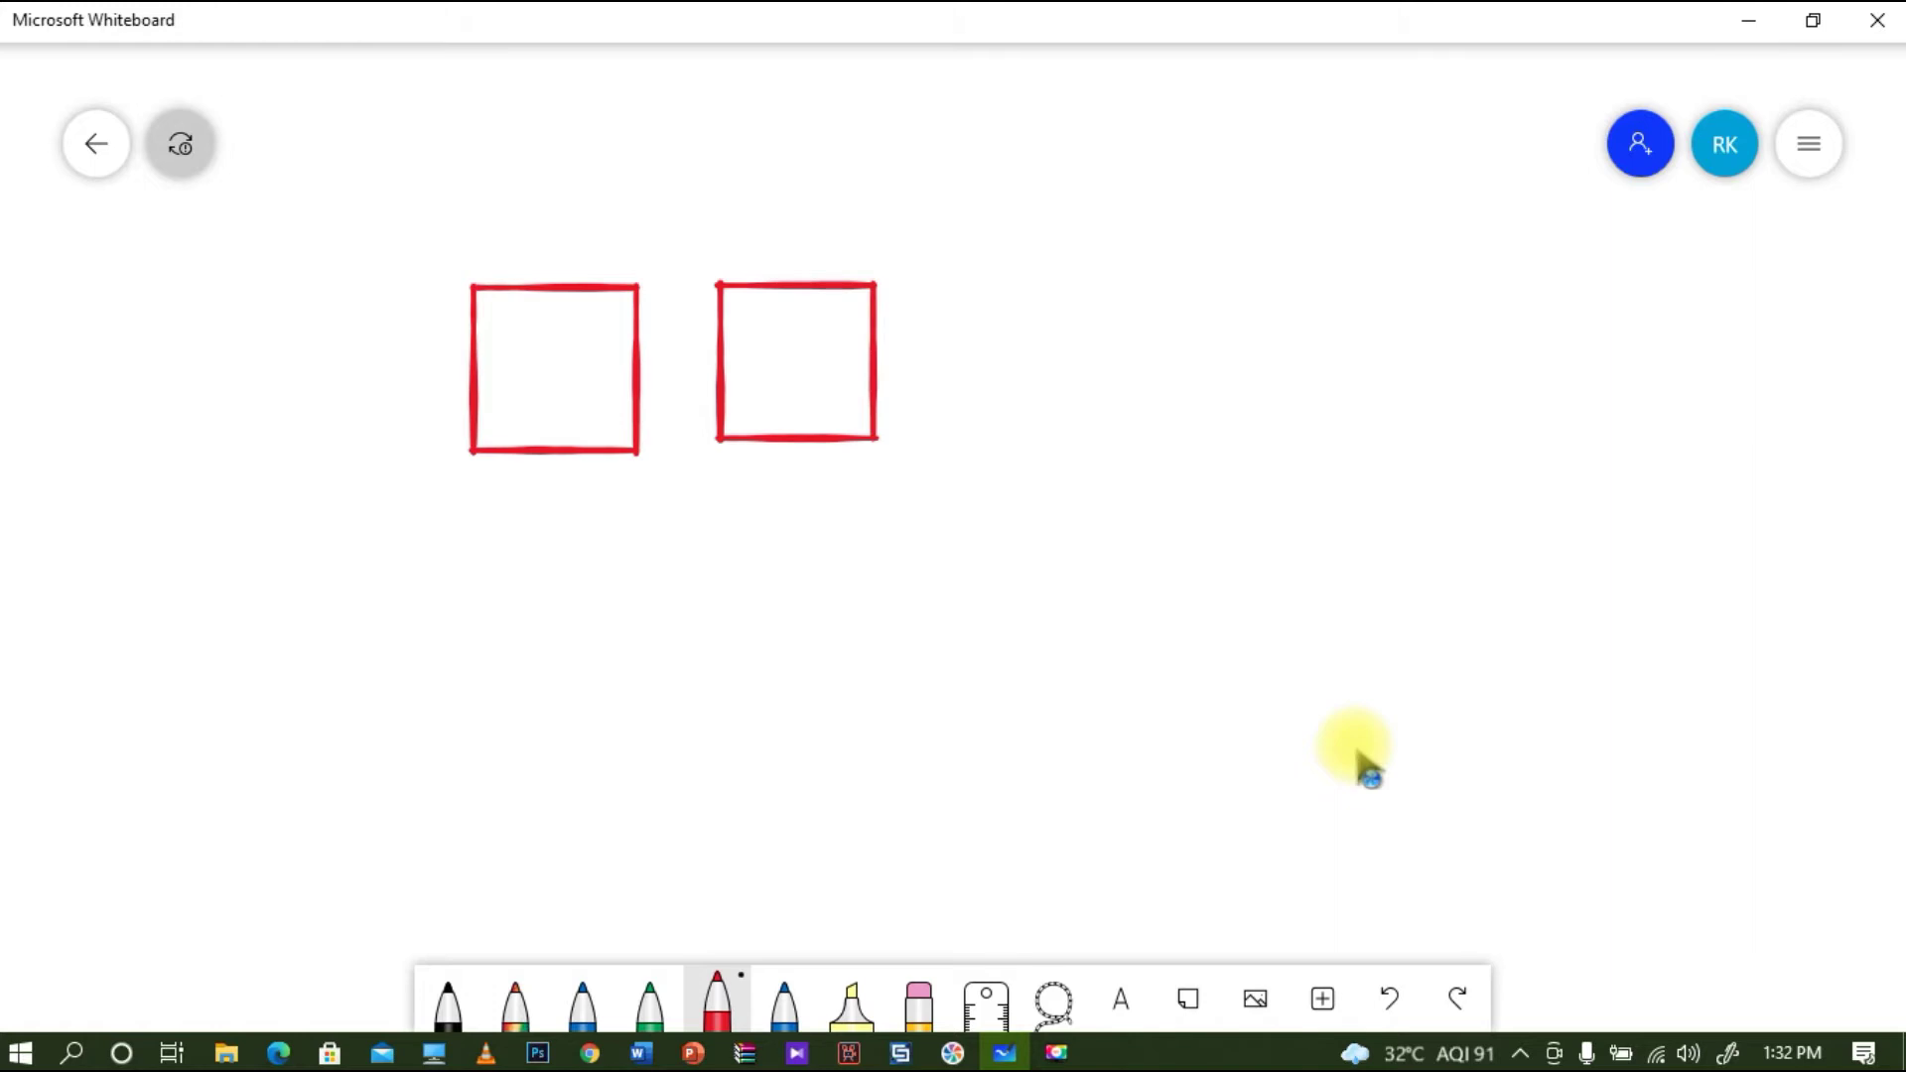
- Draw a circle with a narrow feed stem to the right, and begin a 'Gnd' label under the first square
{"action": "mouse_move", "coordinate": [1038, 280]}
{"action": "left_mouse_down"}
{"action": "mouse_move", "coordinate": [997, 306]}
{"action": "mouse_move", "coordinate": [1007, 361]}
{"action": "mouse_move", "coordinate": [1077, 368]}
{"action": "mouse_move", "coordinate": [1097, 309]}
{"action": "mouse_move", "coordinate": [1054, 285]}
{"action": "left_mouse_up"}
{"action": "mouse_move", "coordinate": [1043, 369]}
{"action": "left_mouse_down"}
{"action": "mouse_move", "coordinate": [1039, 443]}
{"action": "mouse_move", "coordinate": [1051, 433]}
{"action": "left_mouse_up"}
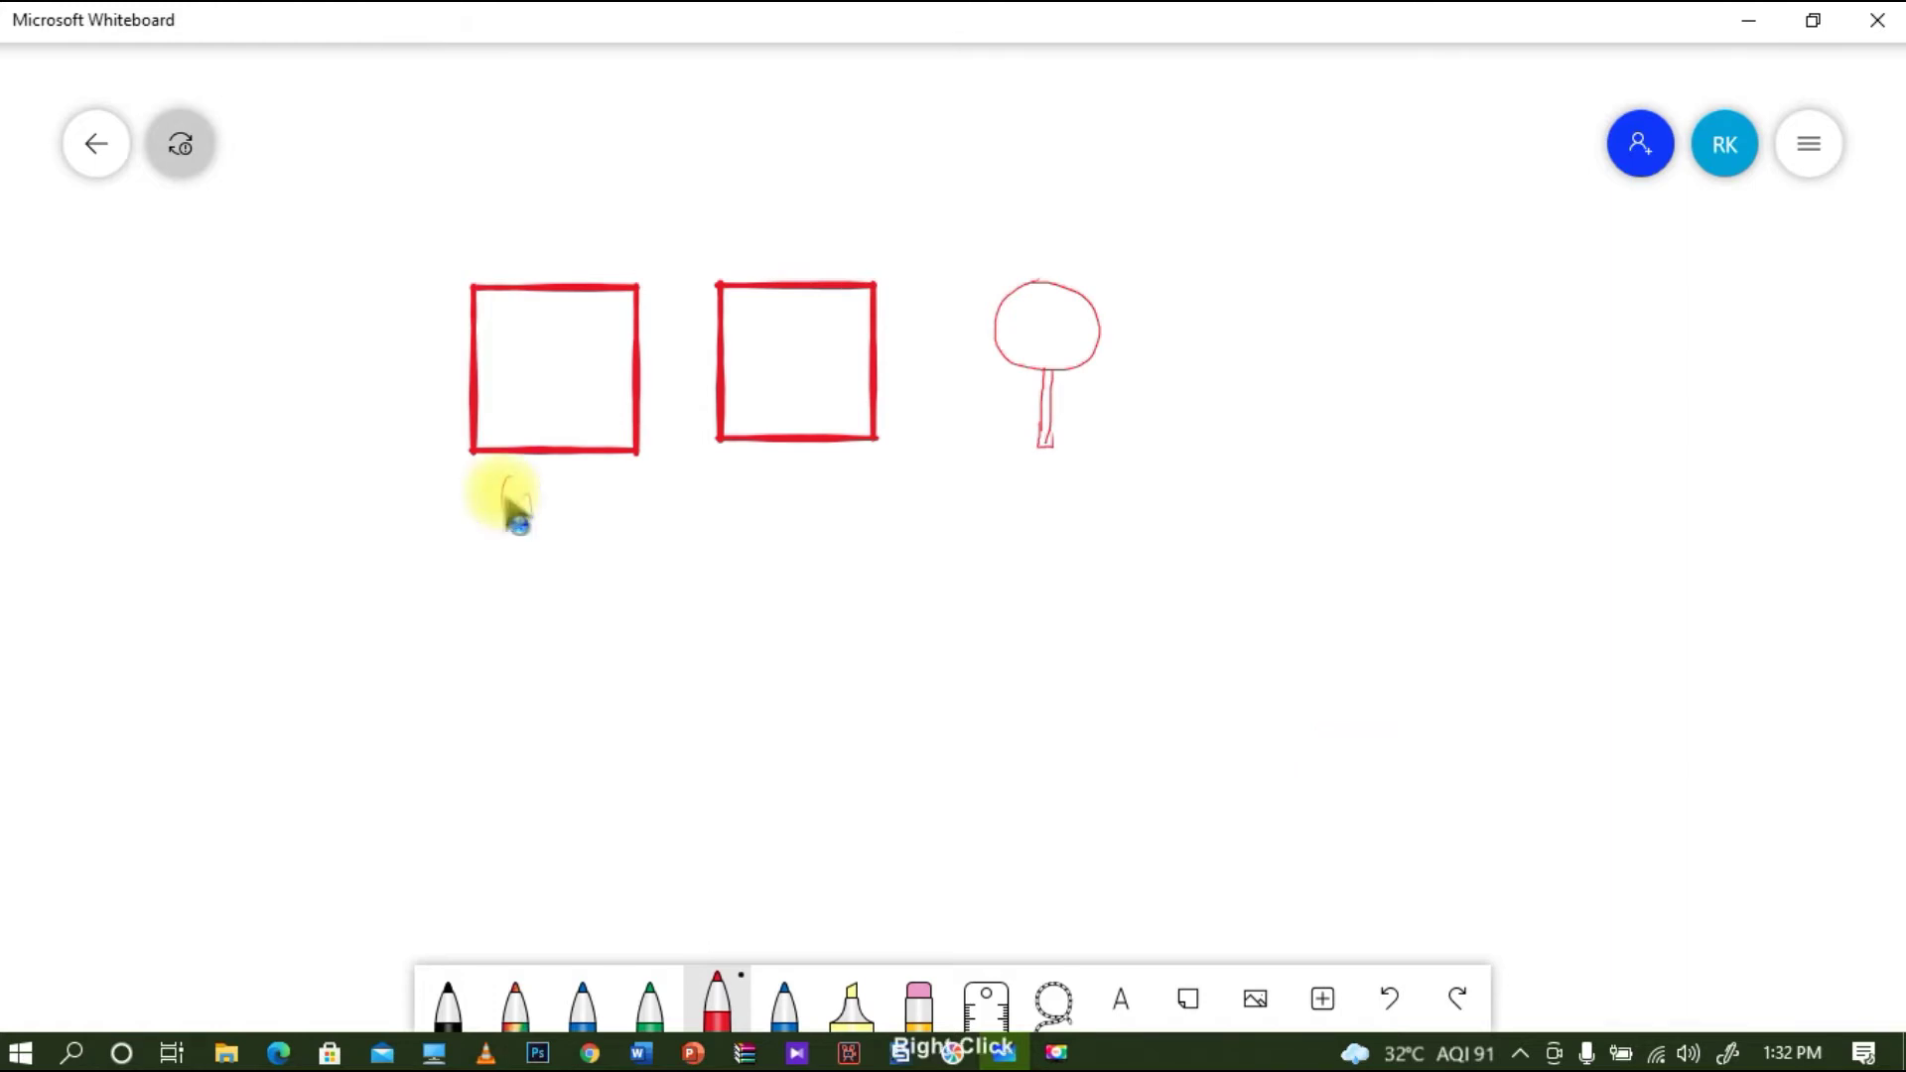
{"action": "left_click_drag", "start_coordinate": [509, 476], "coordinate": [504, 497]}
{"action": "mouse_move", "coordinate": [548, 492]}
{"action": "left_mouse_down"}
{"action": "mouse_move", "coordinate": [552, 515]}
{"action": "mouse_move", "coordinate": [591, 481]}
{"action": "left_mouse_up"}
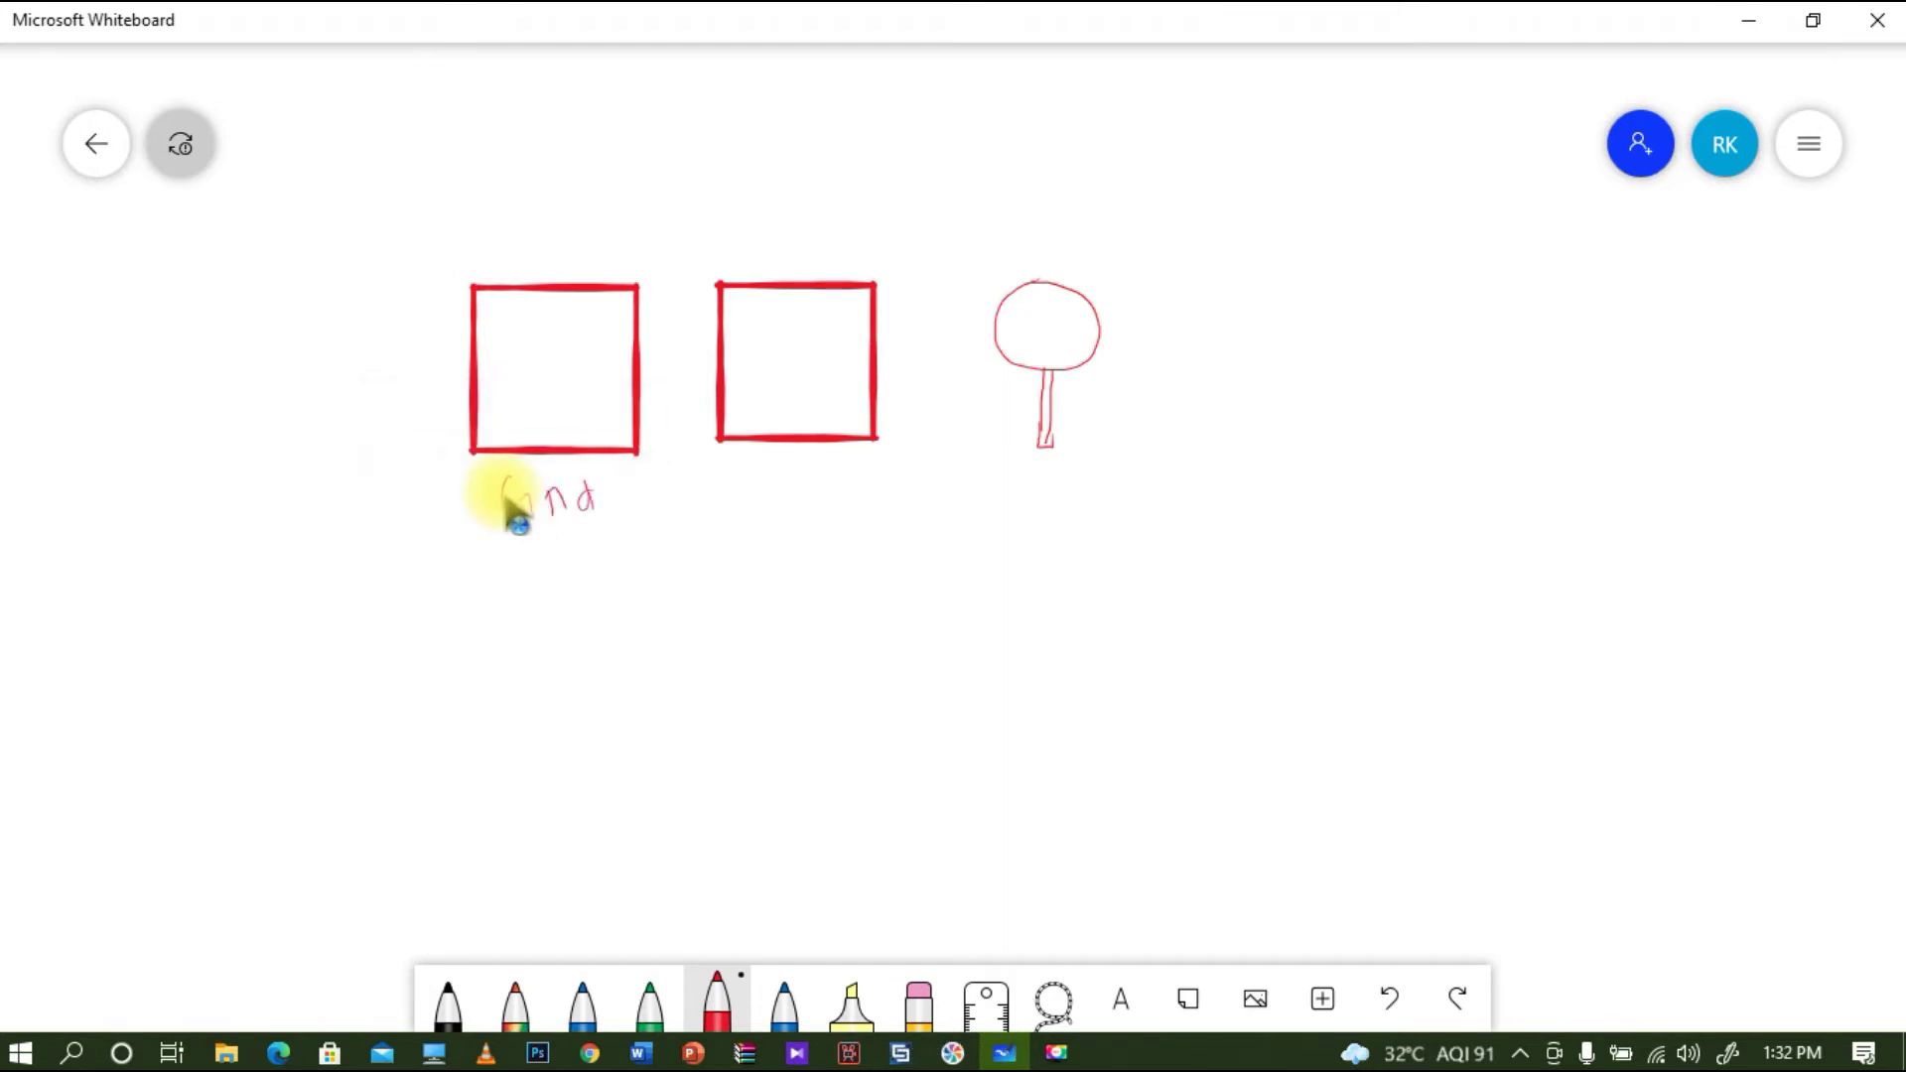
- Write 'Sub' under the second square and 'patch' under the circle, then begin a fourth square
{"action": "mouse_move", "coordinate": [756, 474]}
{"action": "left_mouse_down"}
{"action": "mouse_move", "coordinate": [741, 501]}
{"action": "mouse_move", "coordinate": [800, 503]}
{"action": "left_mouse_up"}
{"action": "left_click_drag", "start_coordinate": [1092, 472], "coordinate": [1092, 536]}
{"action": "mouse_move", "coordinate": [1088, 477]}
{"action": "left_mouse_down"}
{"action": "mouse_move", "coordinate": [1091, 534]}
{"action": "mouse_move", "coordinate": [1093, 492]}
{"action": "mouse_move", "coordinate": [1143, 481]}
{"action": "left_mouse_up"}
{"action": "mouse_move", "coordinate": [1172, 449]}
{"action": "left_mouse_down"}
{"action": "mouse_move", "coordinate": [1157, 484]}
{"action": "mouse_move", "coordinate": [1196, 484]}
{"action": "left_mouse_up"}
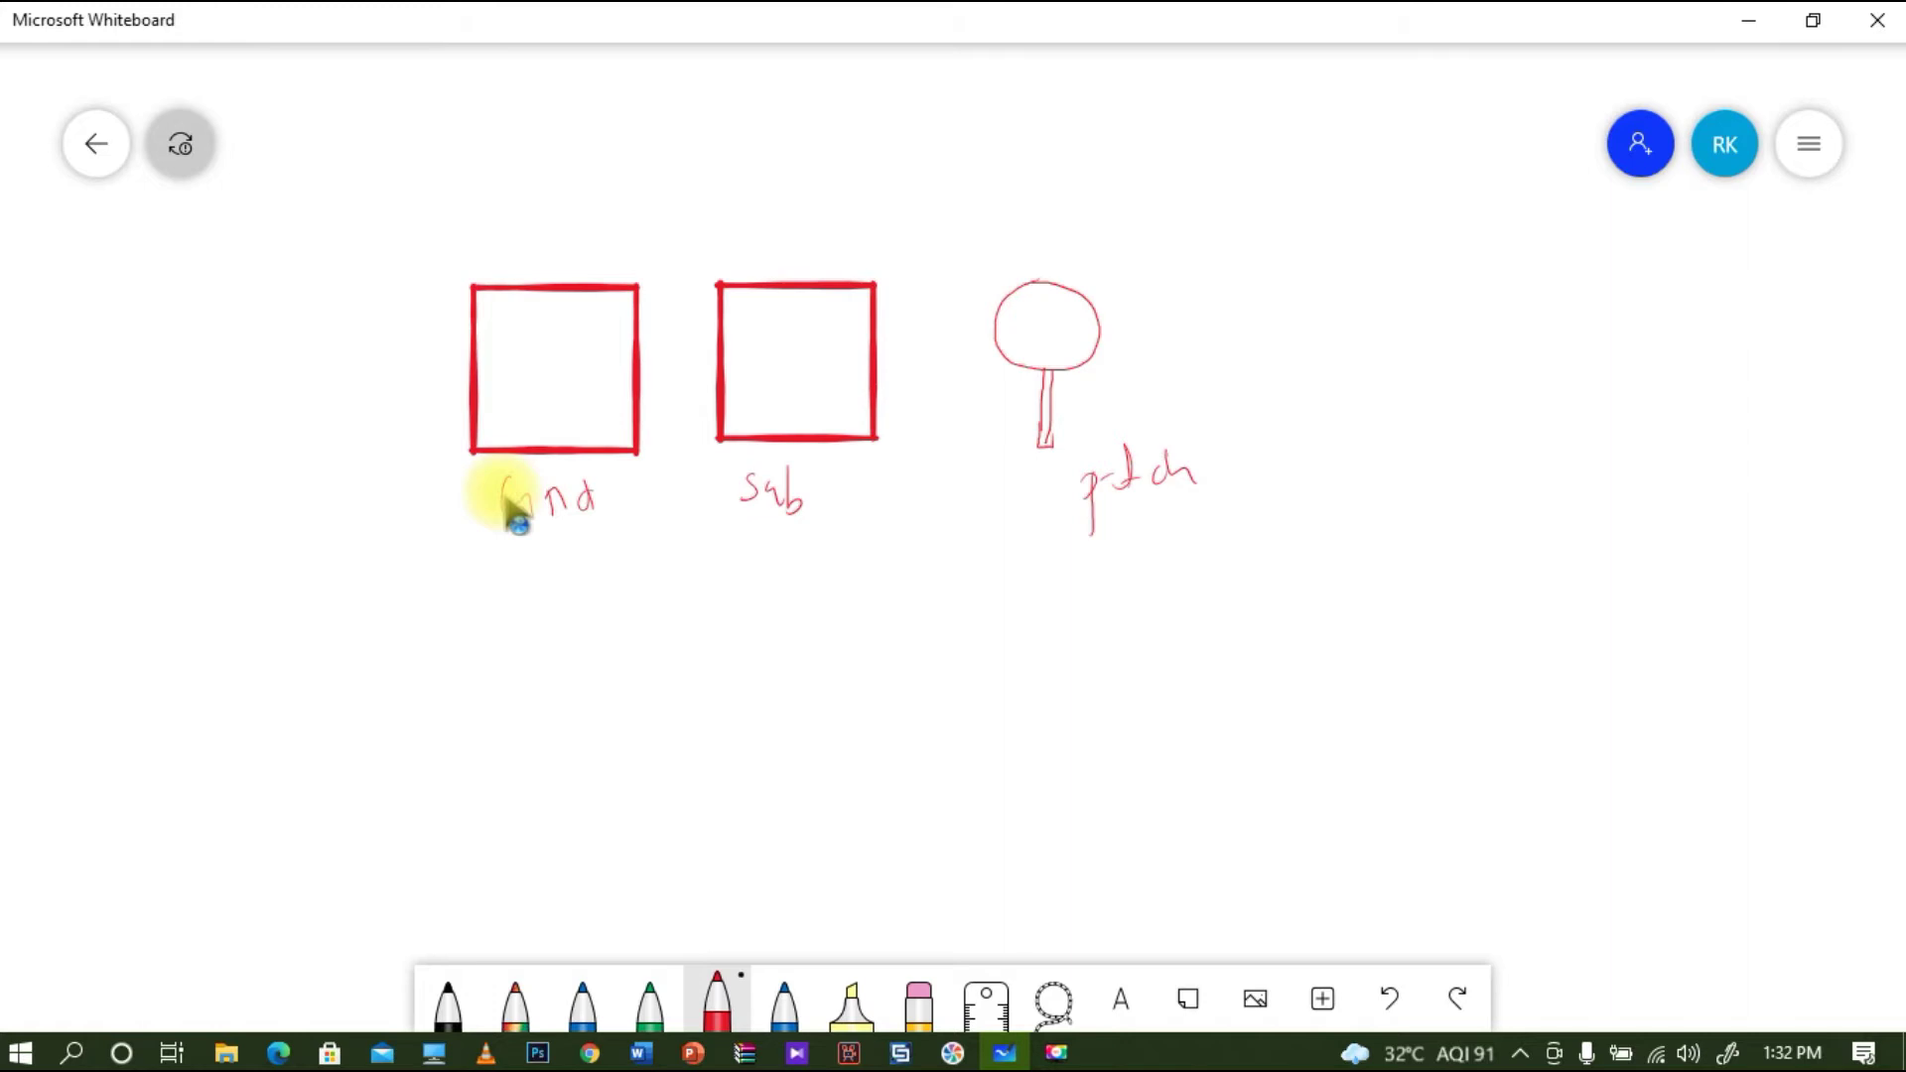
{"action": "mouse_move", "coordinate": [1379, 362]}
{"action": "left_mouse_down"}
{"action": "mouse_move", "coordinate": [1377, 486]}
{"action": "mouse_move", "coordinate": [1392, 363]}
{"action": "mouse_move", "coordinate": [1512, 359]}
{"action": "mouse_move", "coordinate": [1506, 466]}
{"action": "left_mouse_up"}
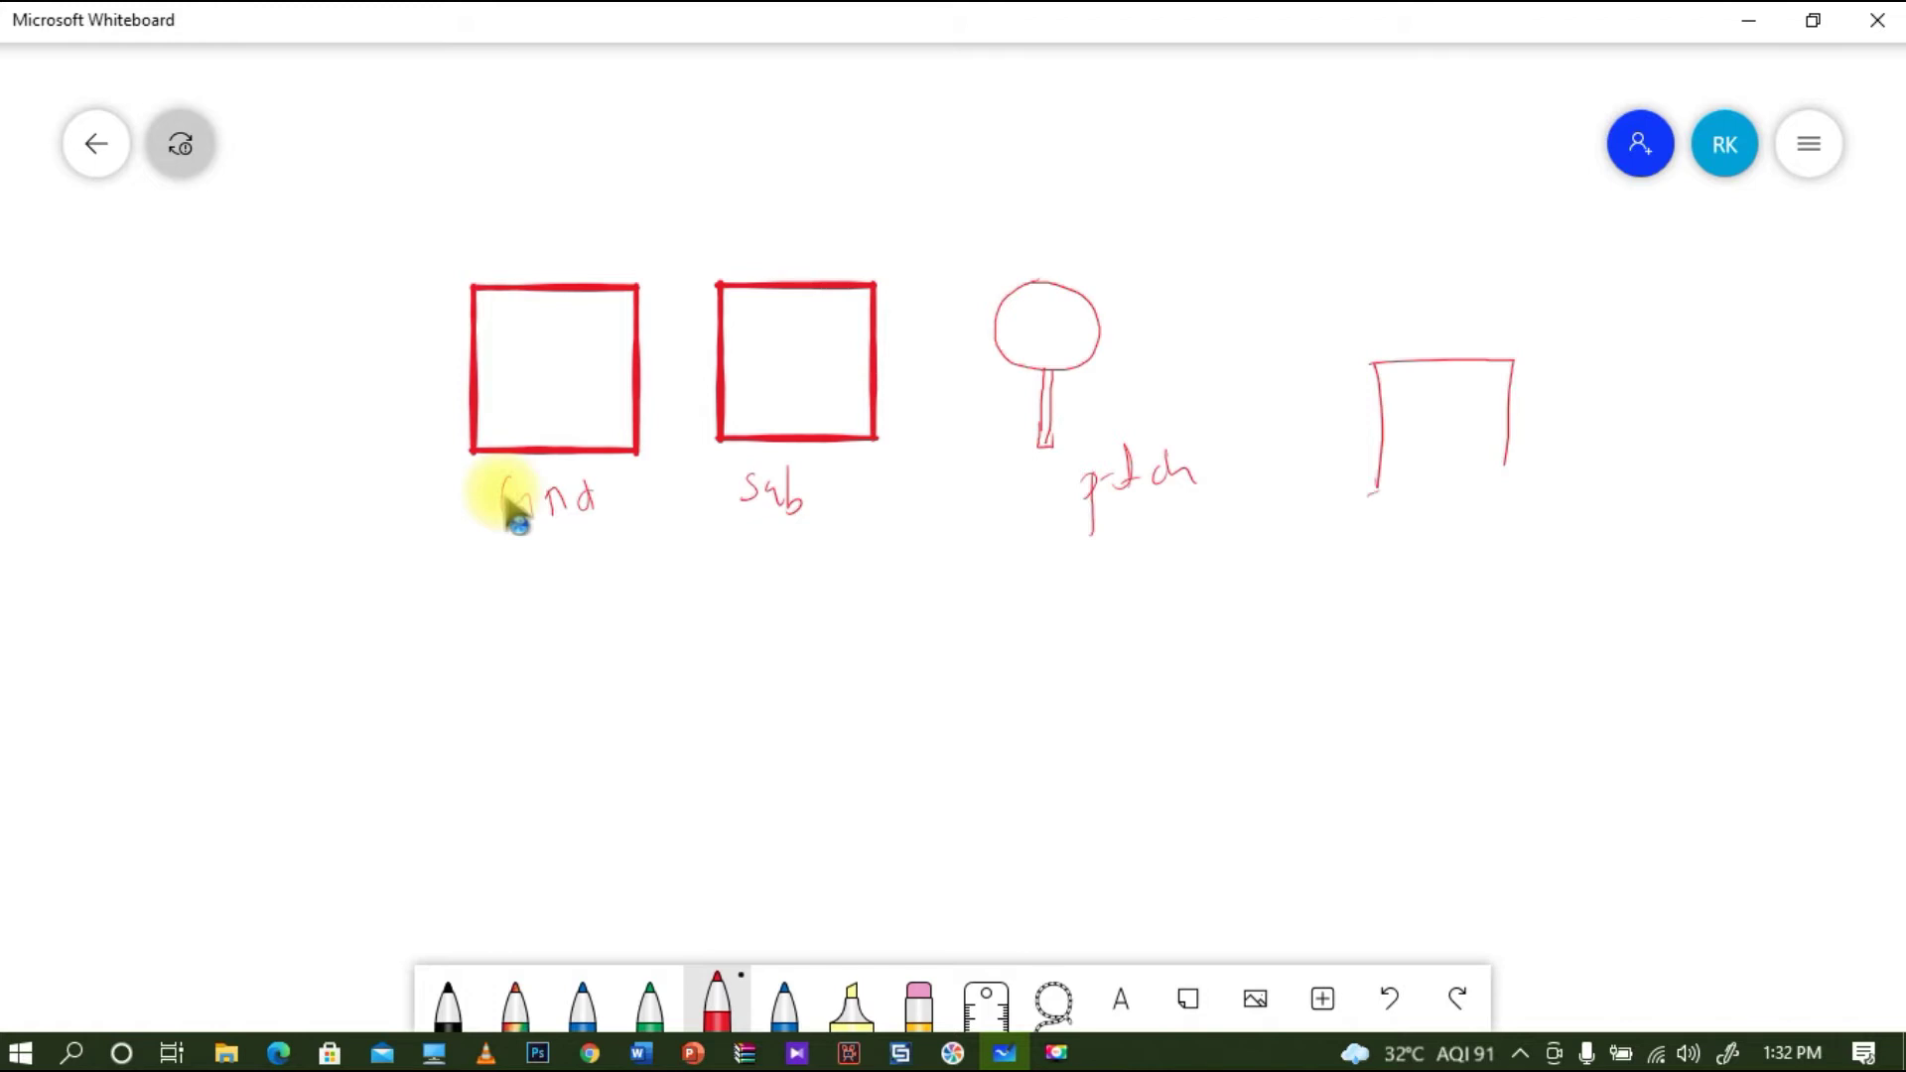
- Finish the fourth square with a circular patch inside, then bring up the CST antenna project
{"action": "left_click_drag", "start_coordinate": [1379, 492], "coordinate": [1500, 492]}
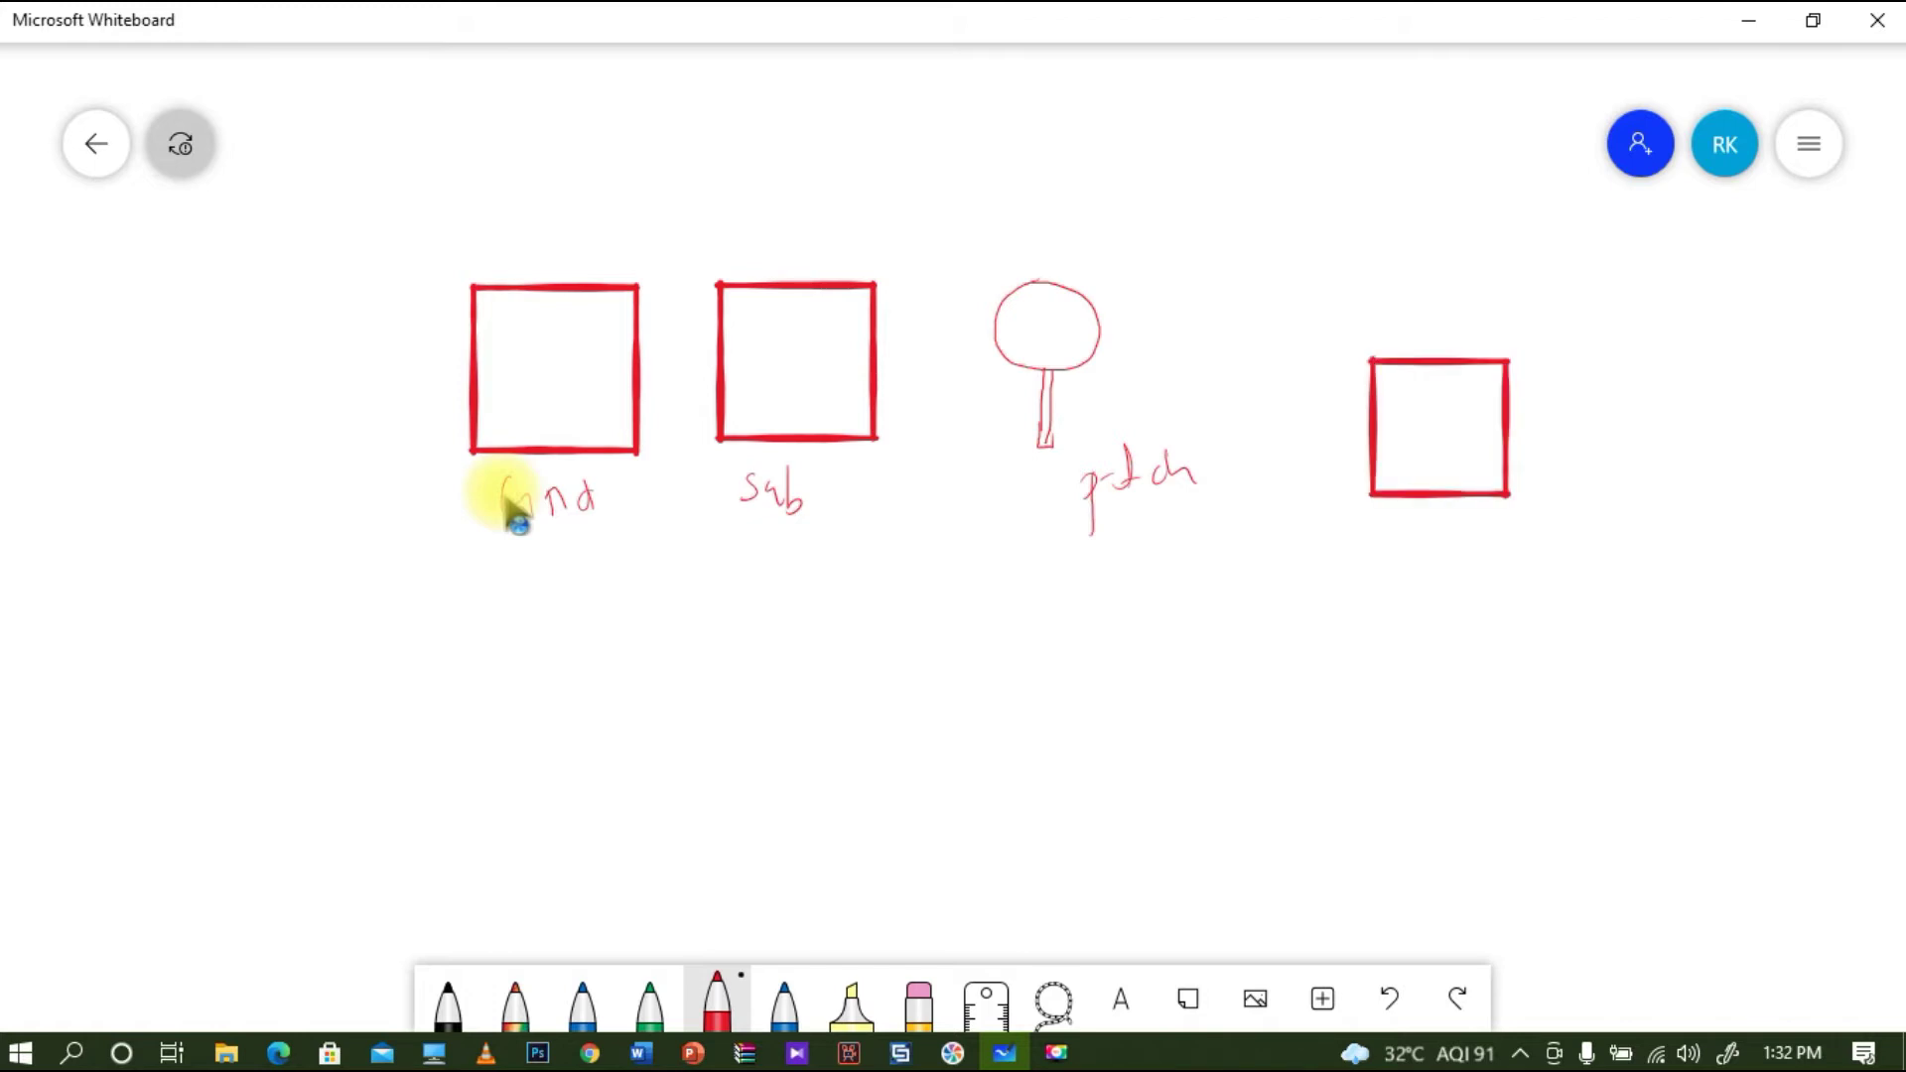
{"action": "mouse_move", "coordinate": [1441, 382]}
{"action": "left_mouse_down"}
{"action": "mouse_move", "coordinate": [1401, 414]}
{"action": "mouse_move", "coordinate": [1422, 435]}
{"action": "mouse_move", "coordinate": [1469, 402]}
{"action": "mouse_move", "coordinate": [1438, 383]}
{"action": "mouse_move", "coordinate": [1422, 493]}
{"action": "mouse_move", "coordinate": [1442, 488]}
{"action": "mouse_move", "coordinate": [1444, 428]}
{"action": "left_mouse_up"}
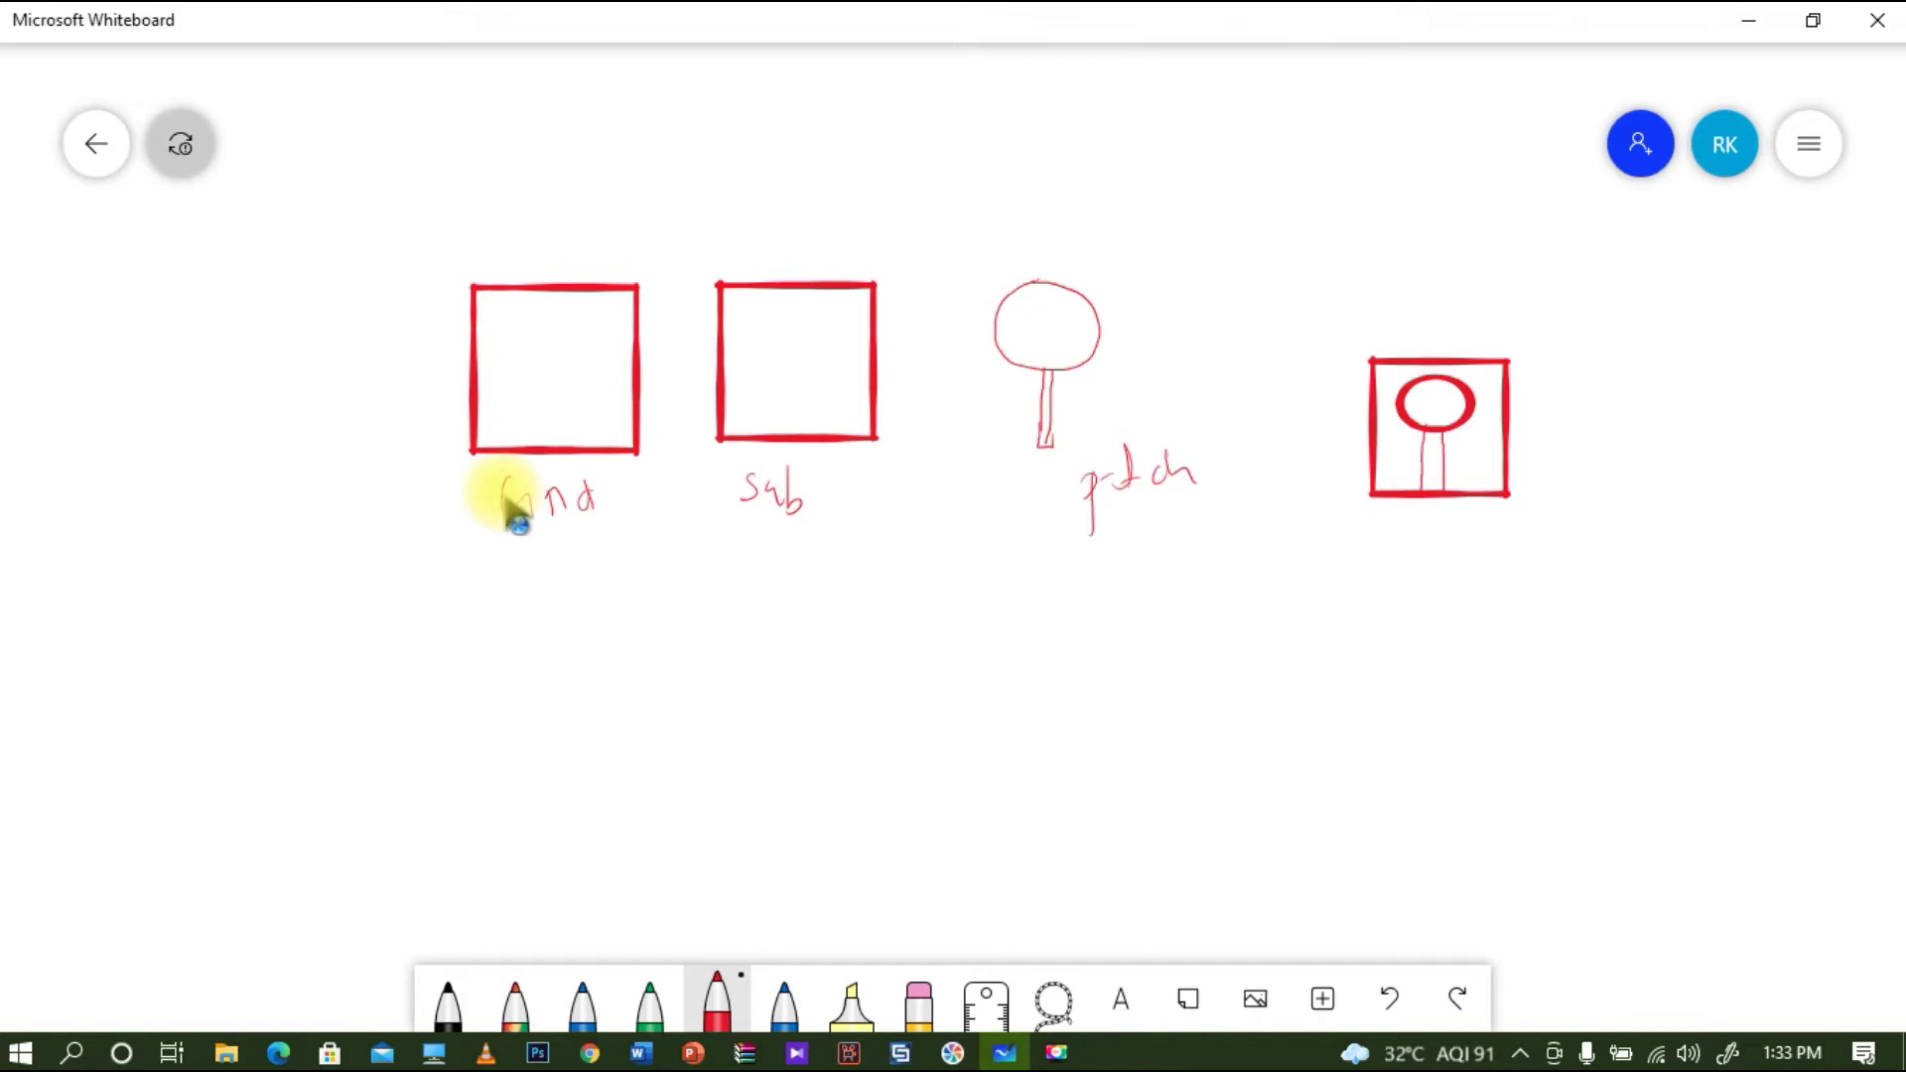
{"action": "left_click", "coordinate": [916, 1056]}
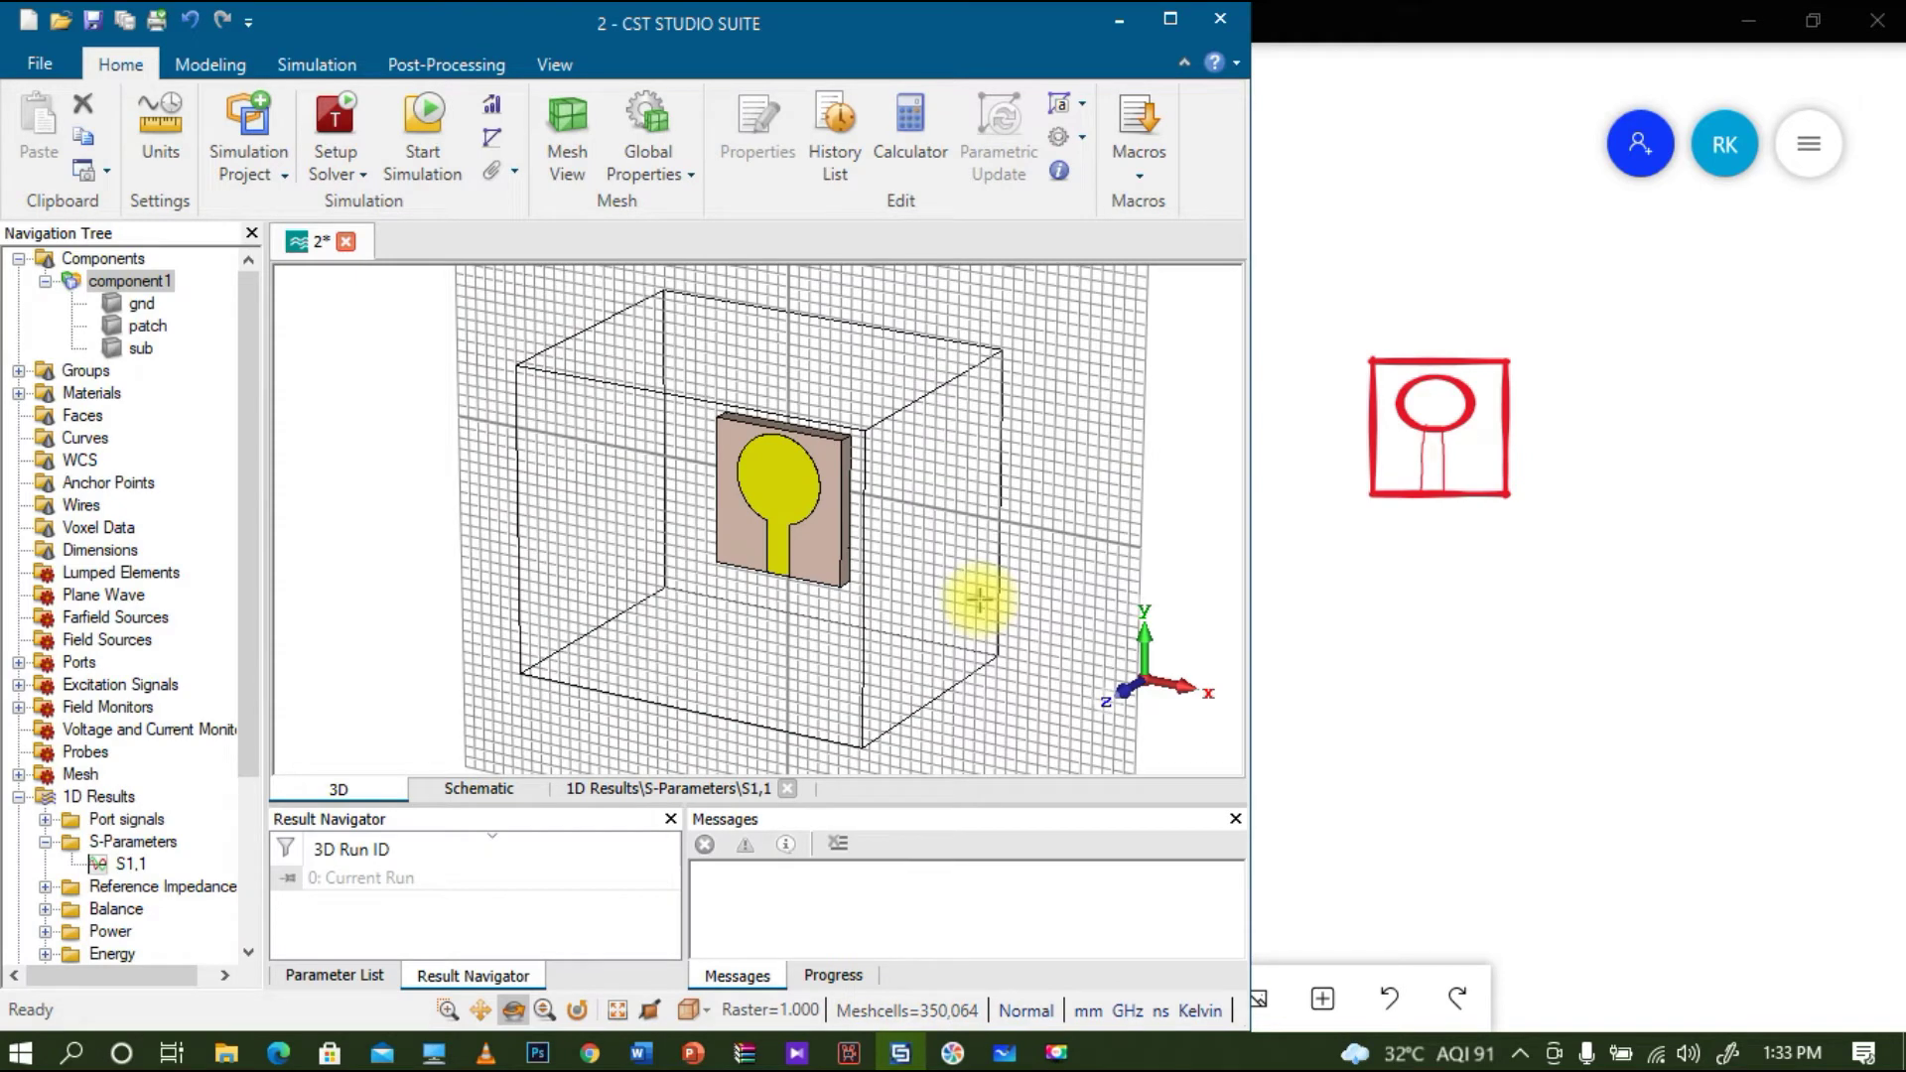
- Show the antenna in front view, zoom in, and check the patch's Copper (annealed) material
{"action": "key", "text": "f"}
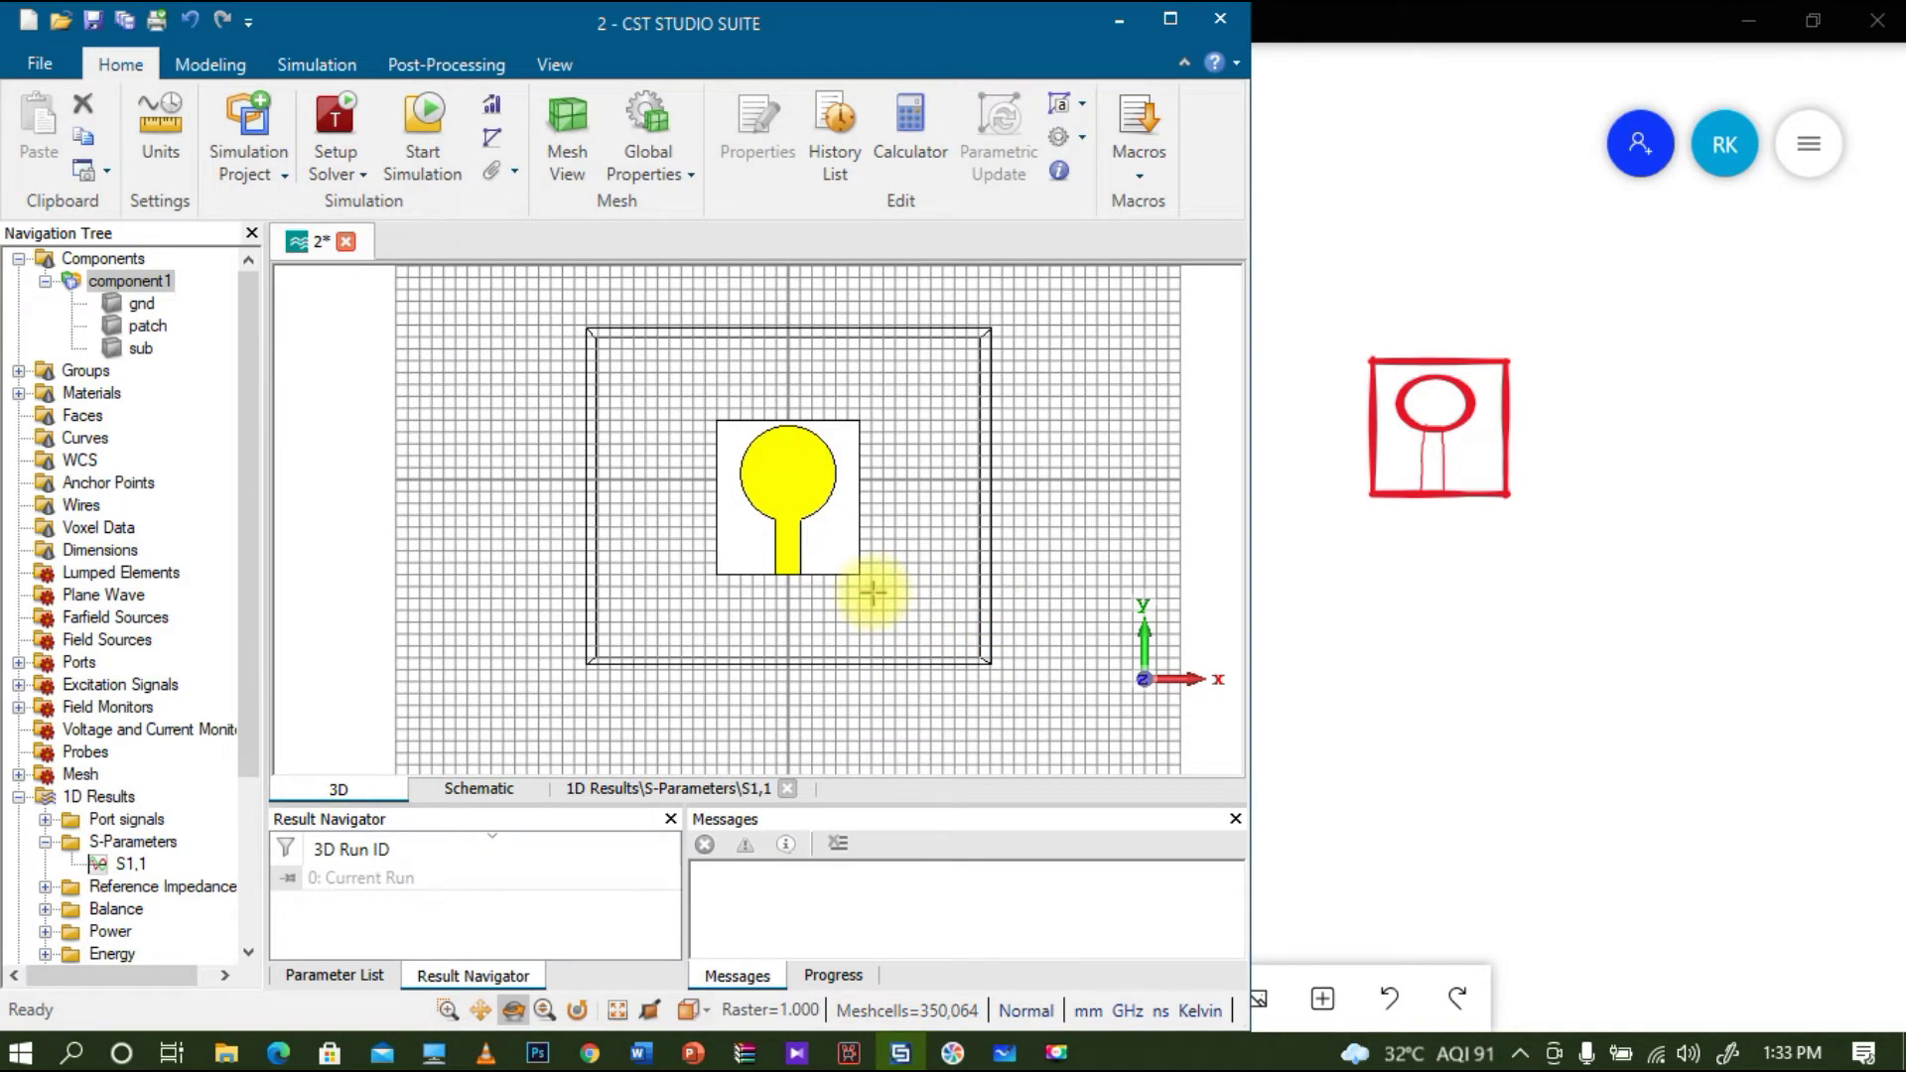
{"action": "scroll", "coordinate": [872, 593], "scroll_direction": "up", "scroll_amount": 2}
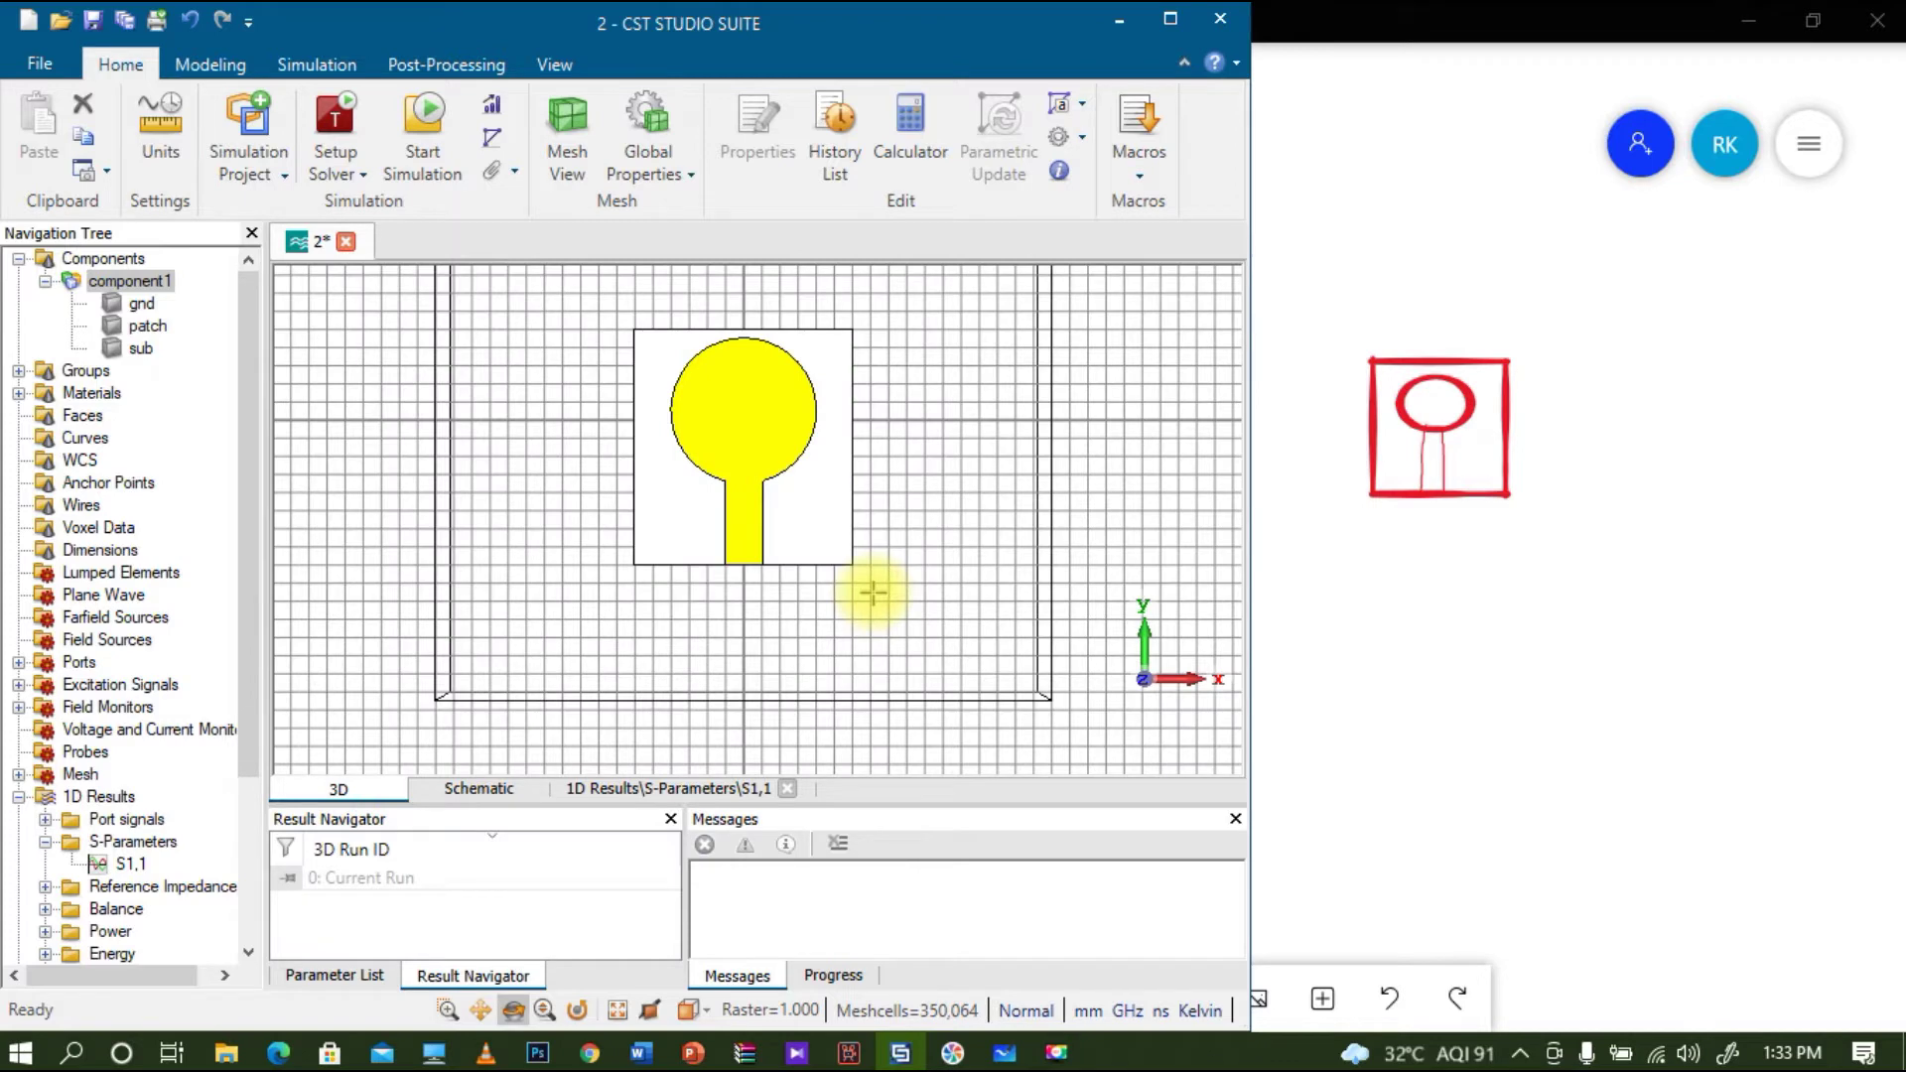
{"action": "left_click", "coordinate": [151, 328]}
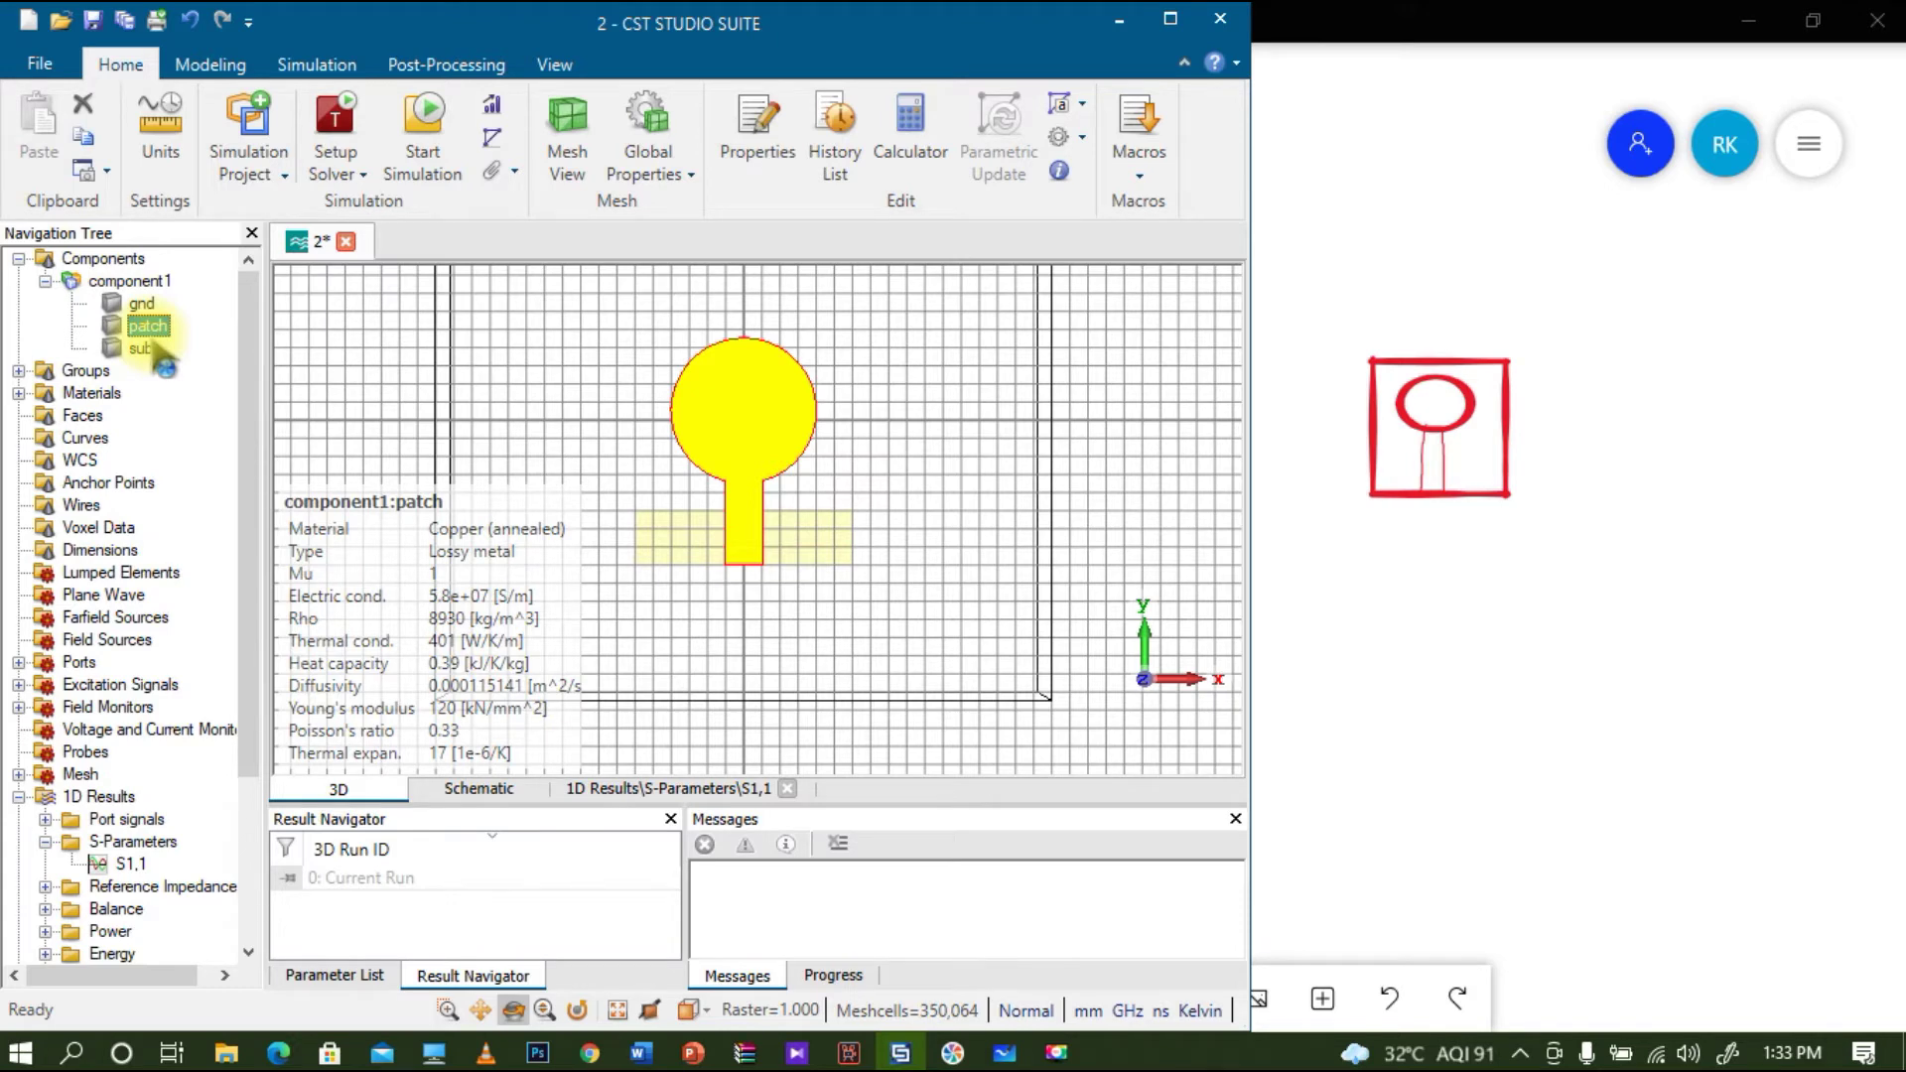
- Check the substrate's FR-4 (lossy) and ground plane's copper materials, then maximize the CST window
{"action": "left_click", "coordinate": [142, 349]}
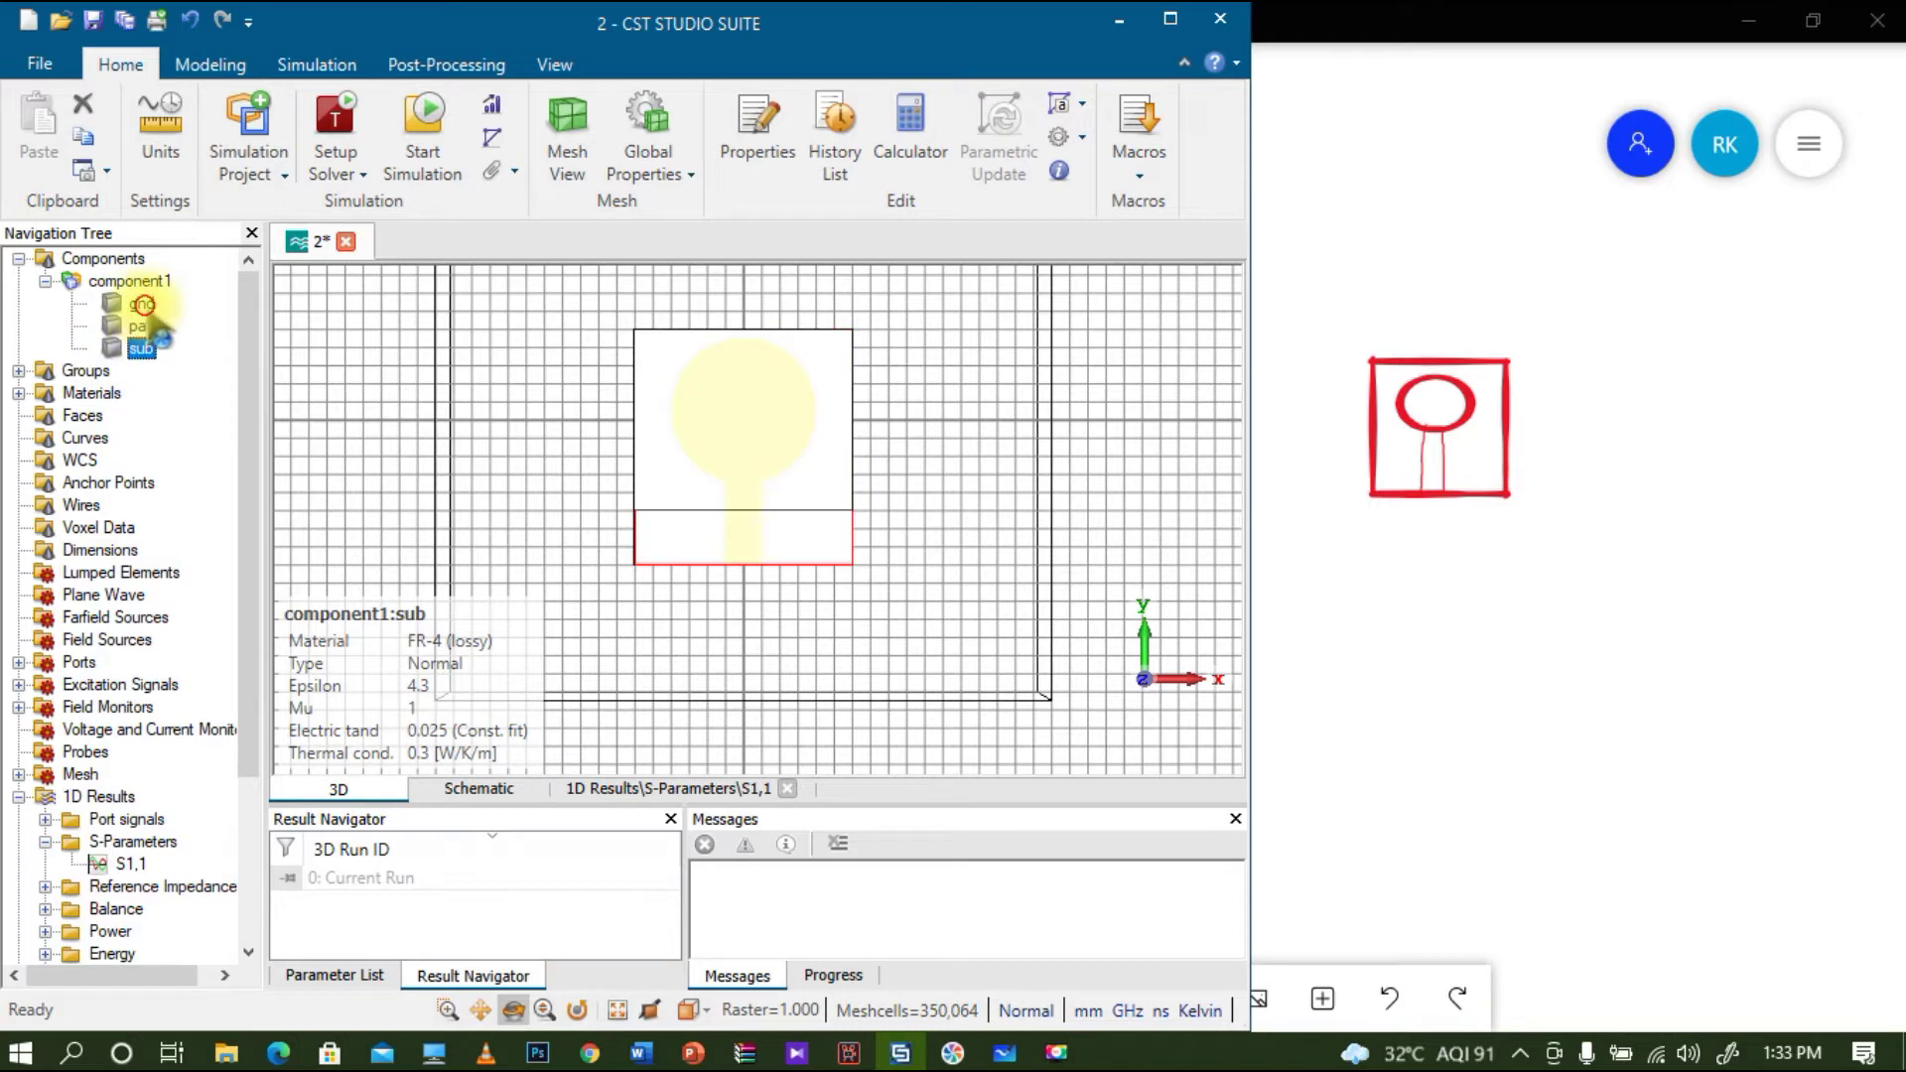
{"action": "left_click", "coordinate": [142, 303]}
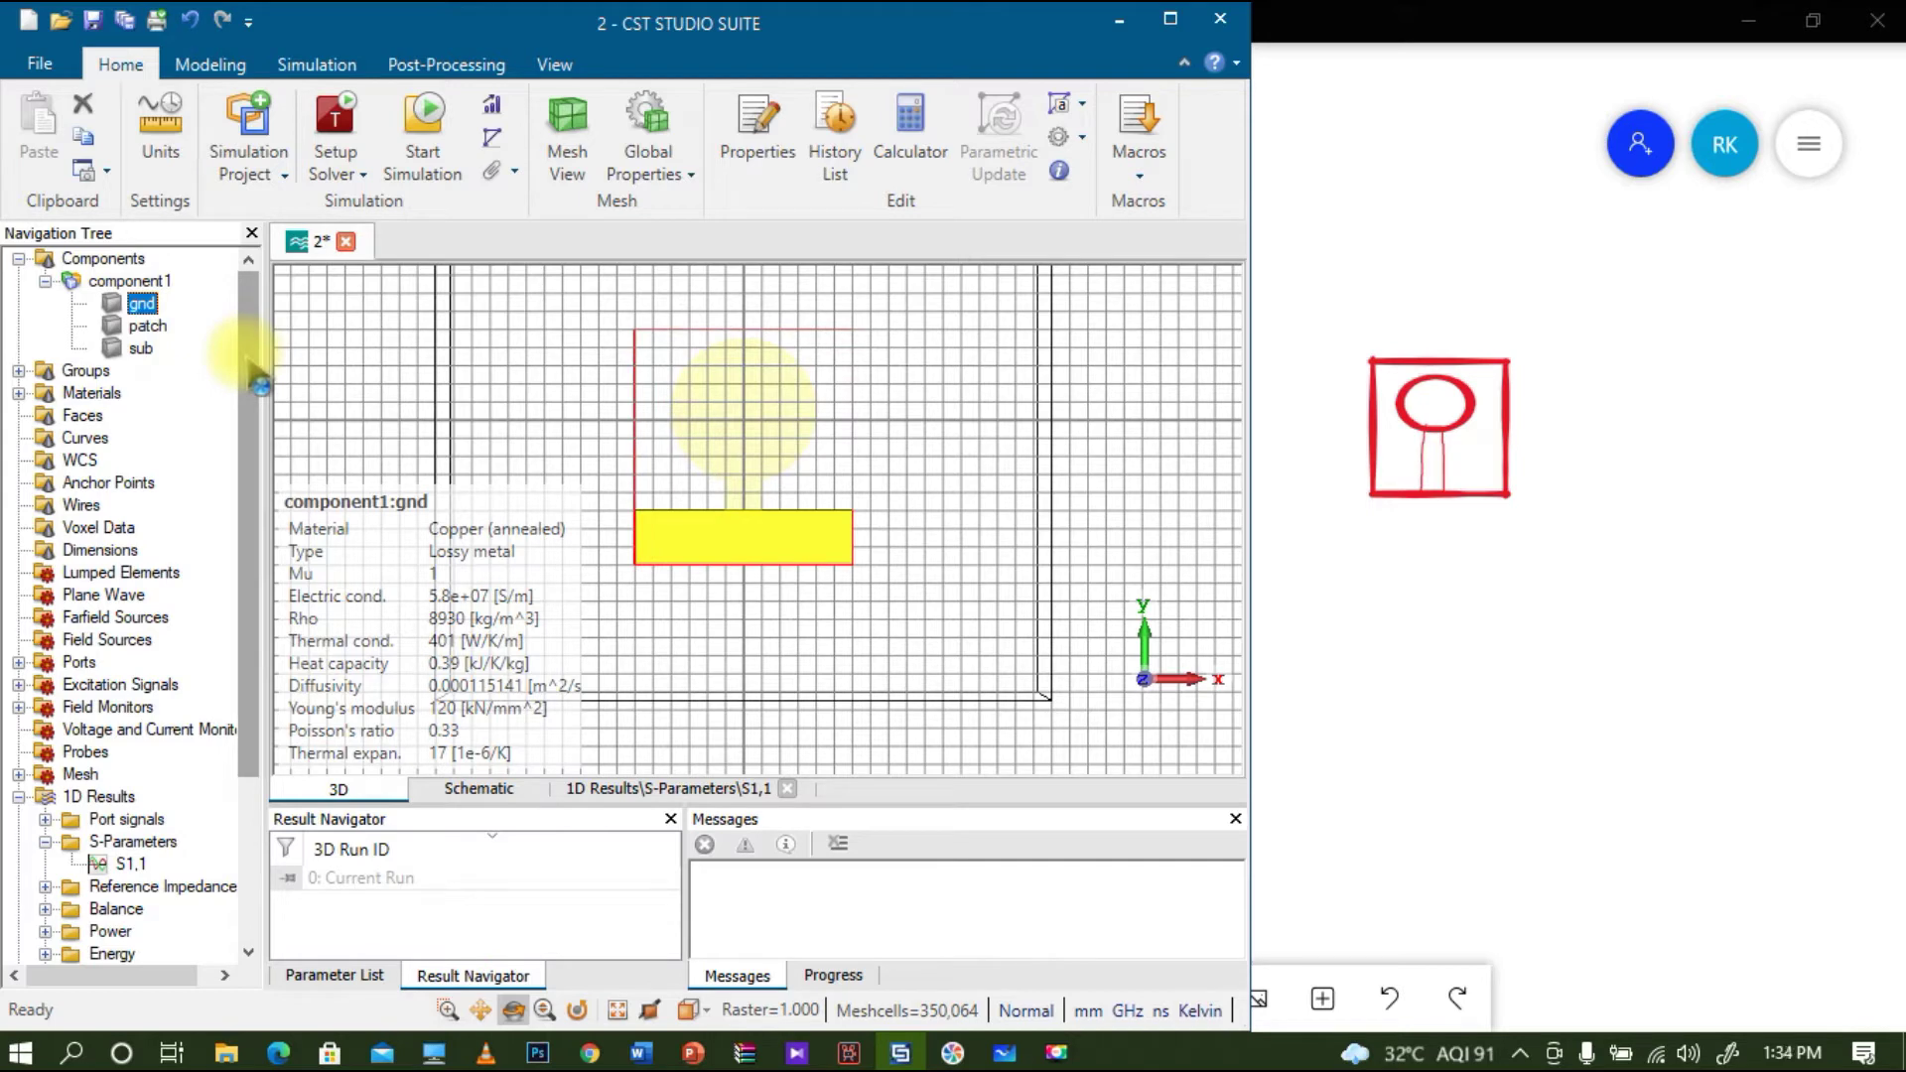
{"action": "mouse_move", "coordinate": [260, 386]}
{"action": "left_mouse_down"}
{"action": "mouse_move", "coordinate": [255, 425]}
{"action": "mouse_move", "coordinate": [255, 341]}
{"action": "mouse_move", "coordinate": [265, 354]}
{"action": "left_mouse_up"}
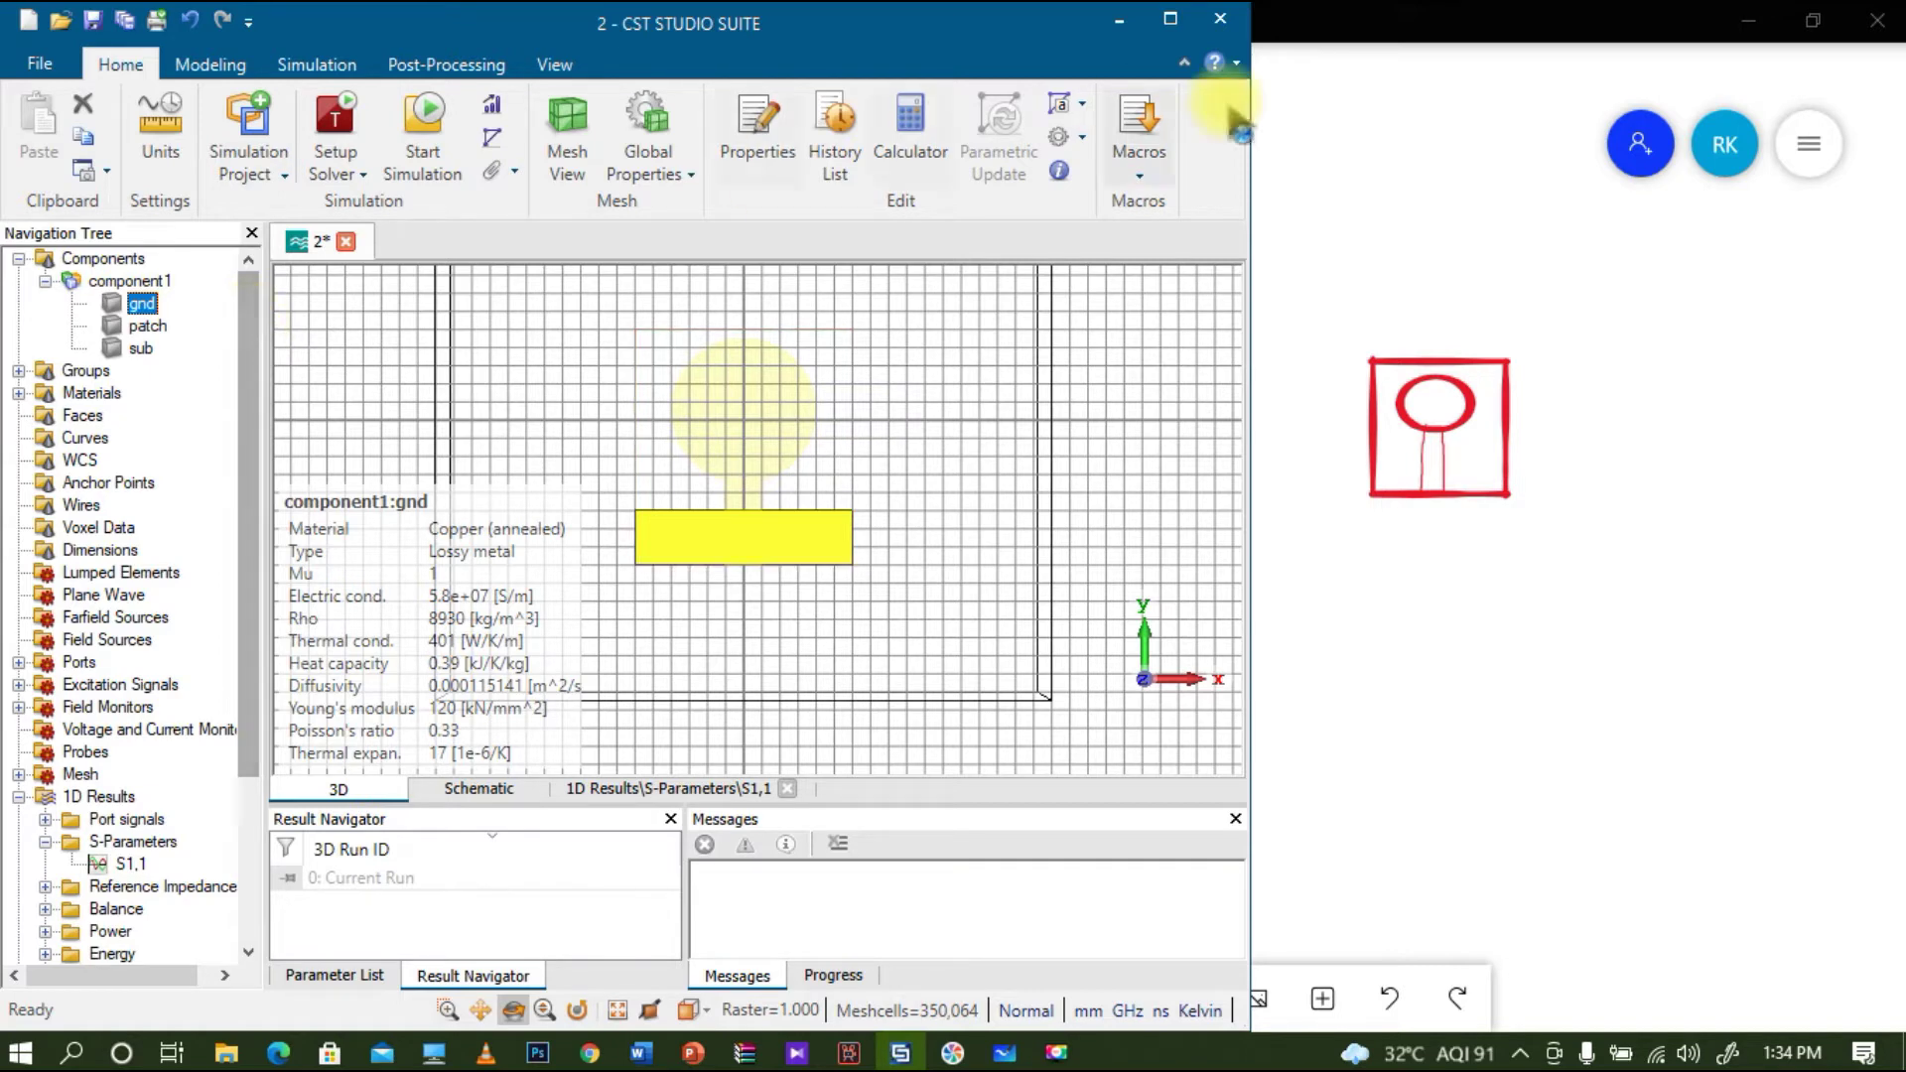
{"action": "left_click", "coordinate": [1170, 19]}
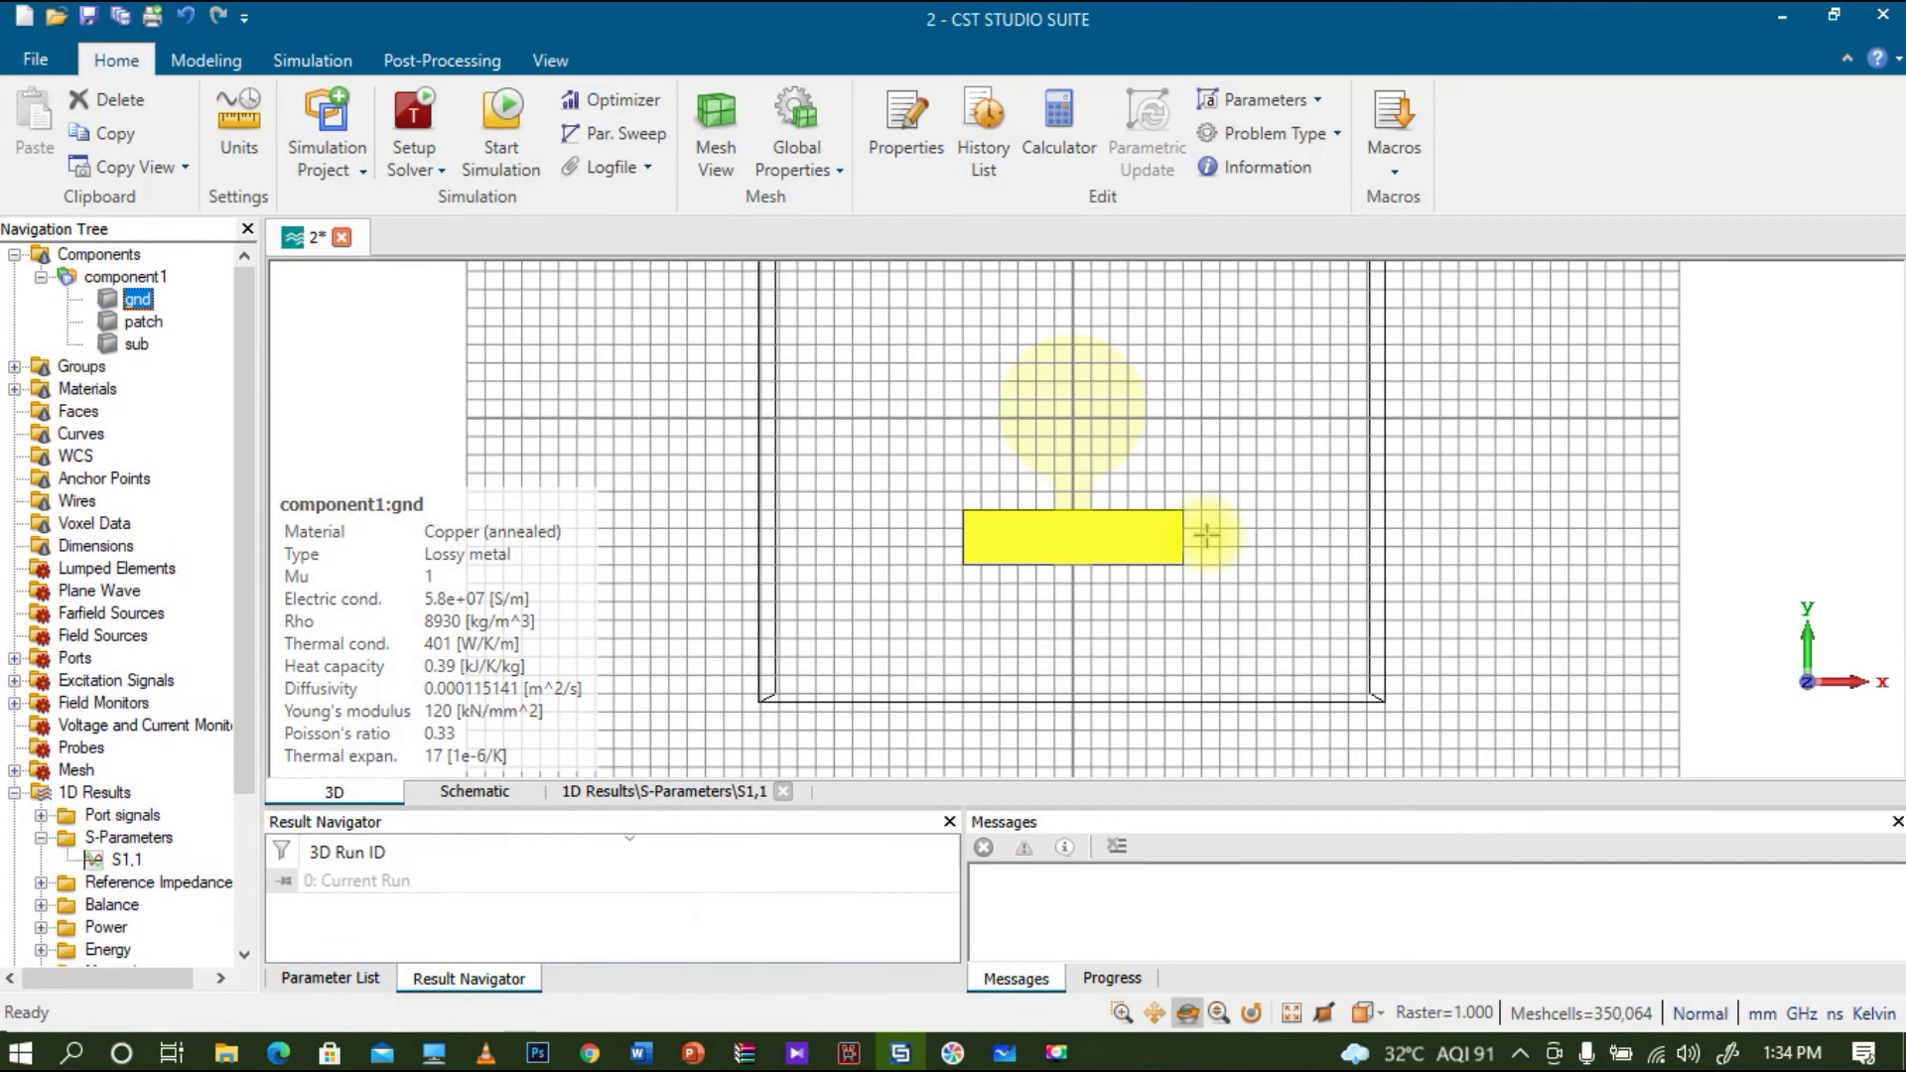
{"action": "left_click_drag", "start_coordinate": [247, 509], "coordinate": [279, 671]}
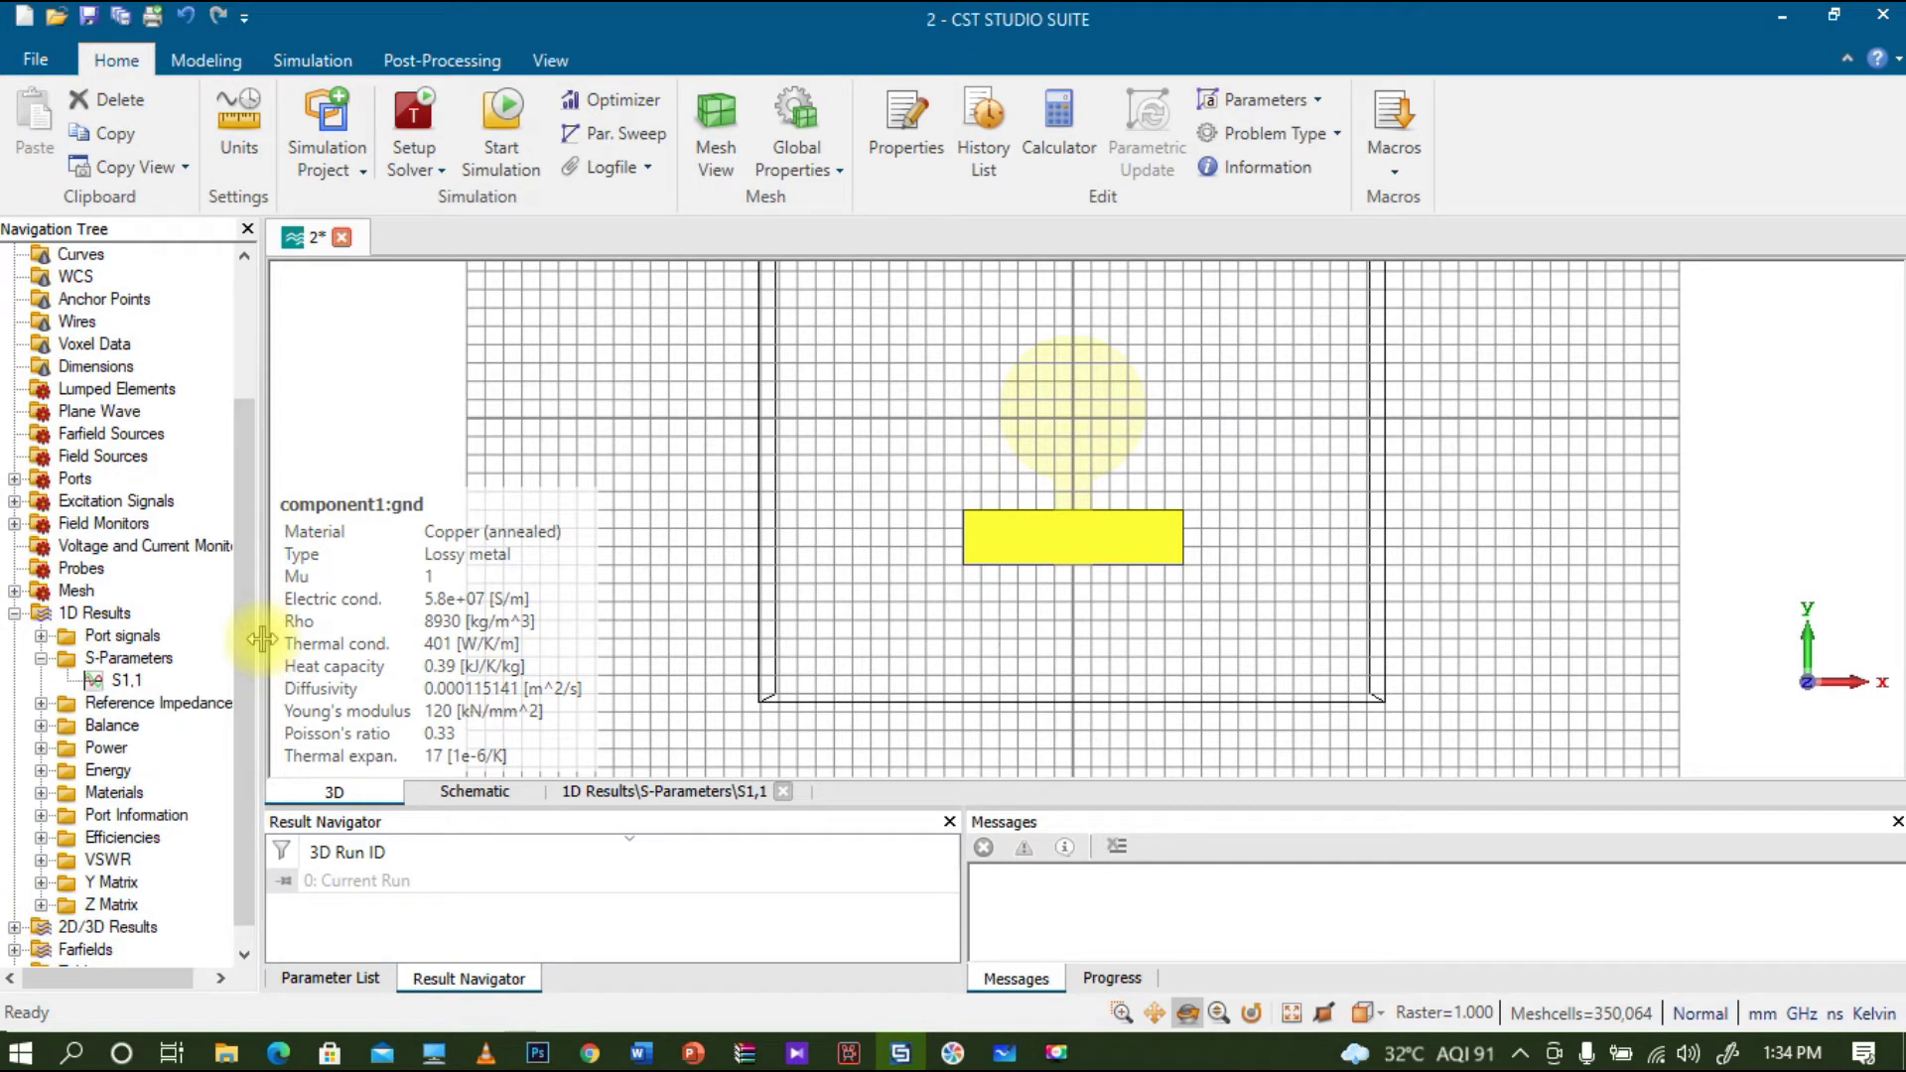
{"action": "left_click", "coordinate": [129, 686]}
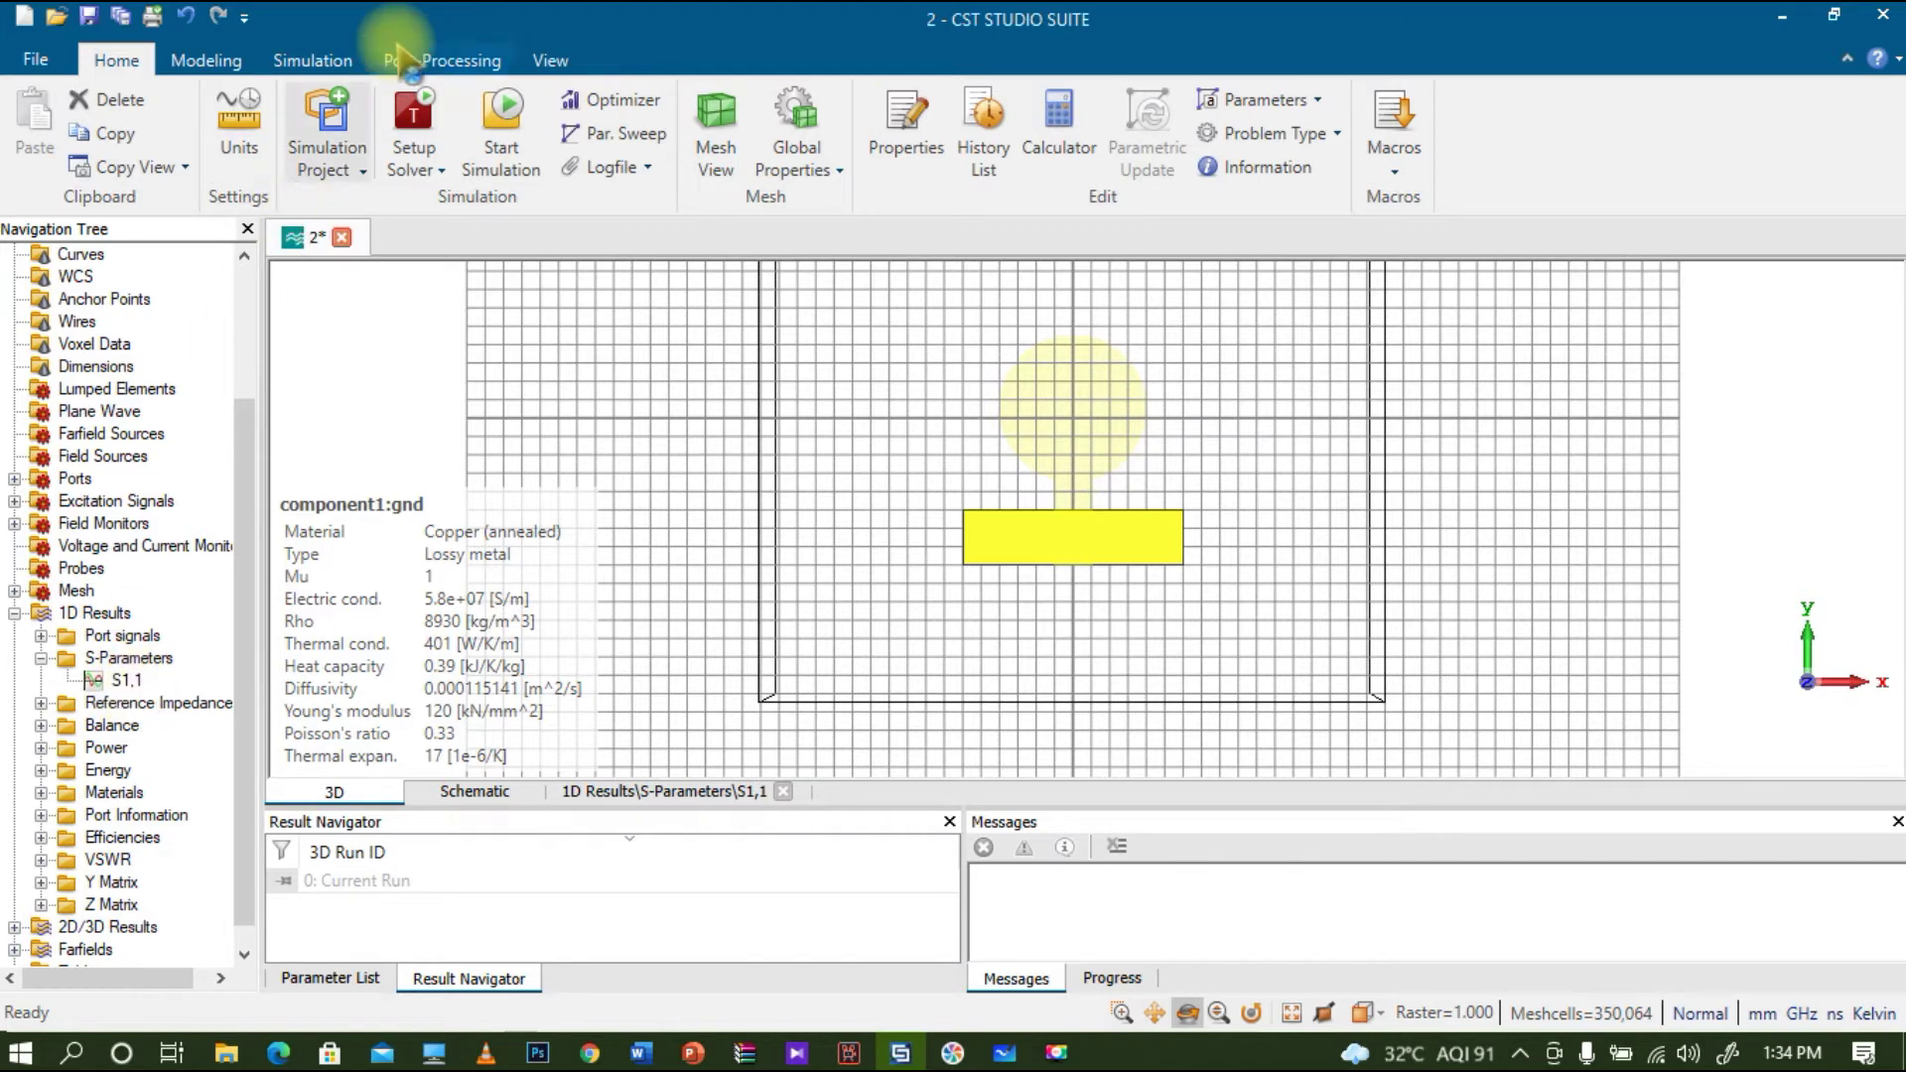
{"action": "left_click", "coordinate": [313, 61]}
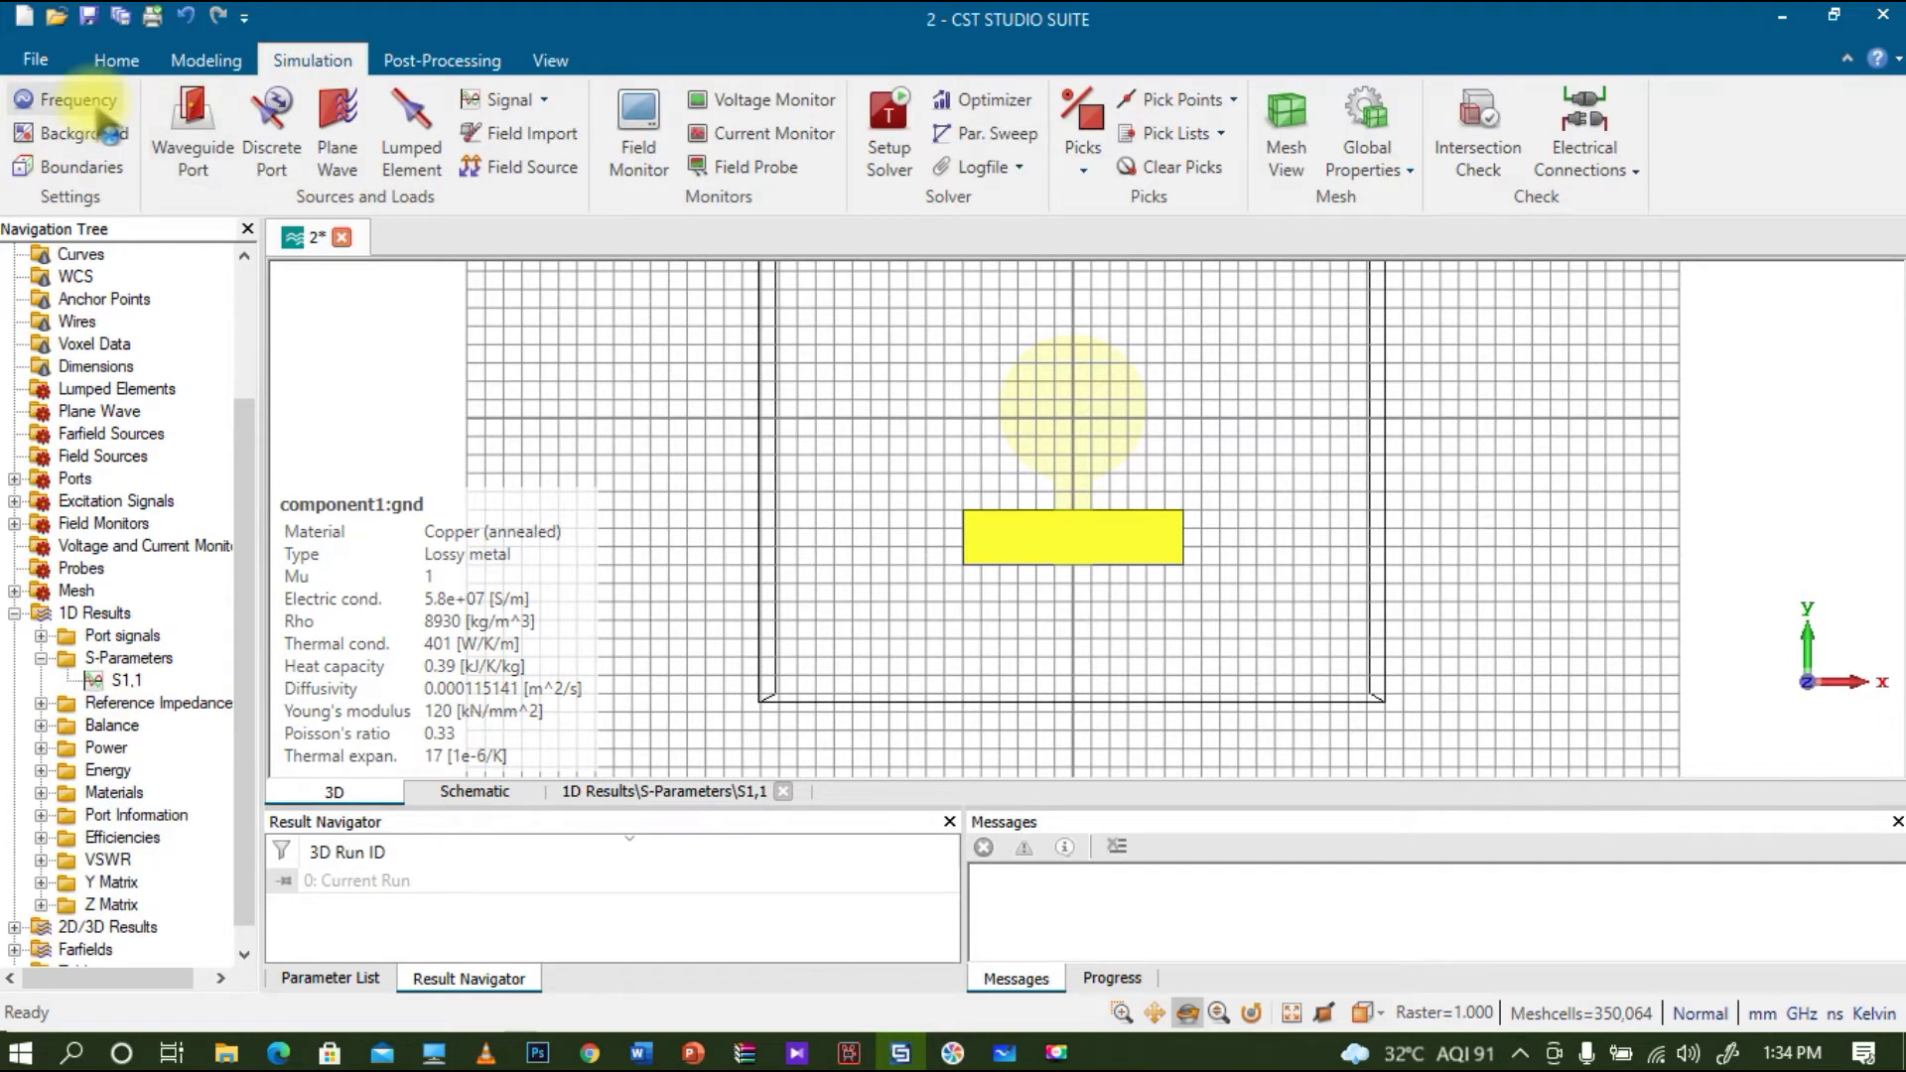
{"action": "left_click", "coordinate": [45, 101]}
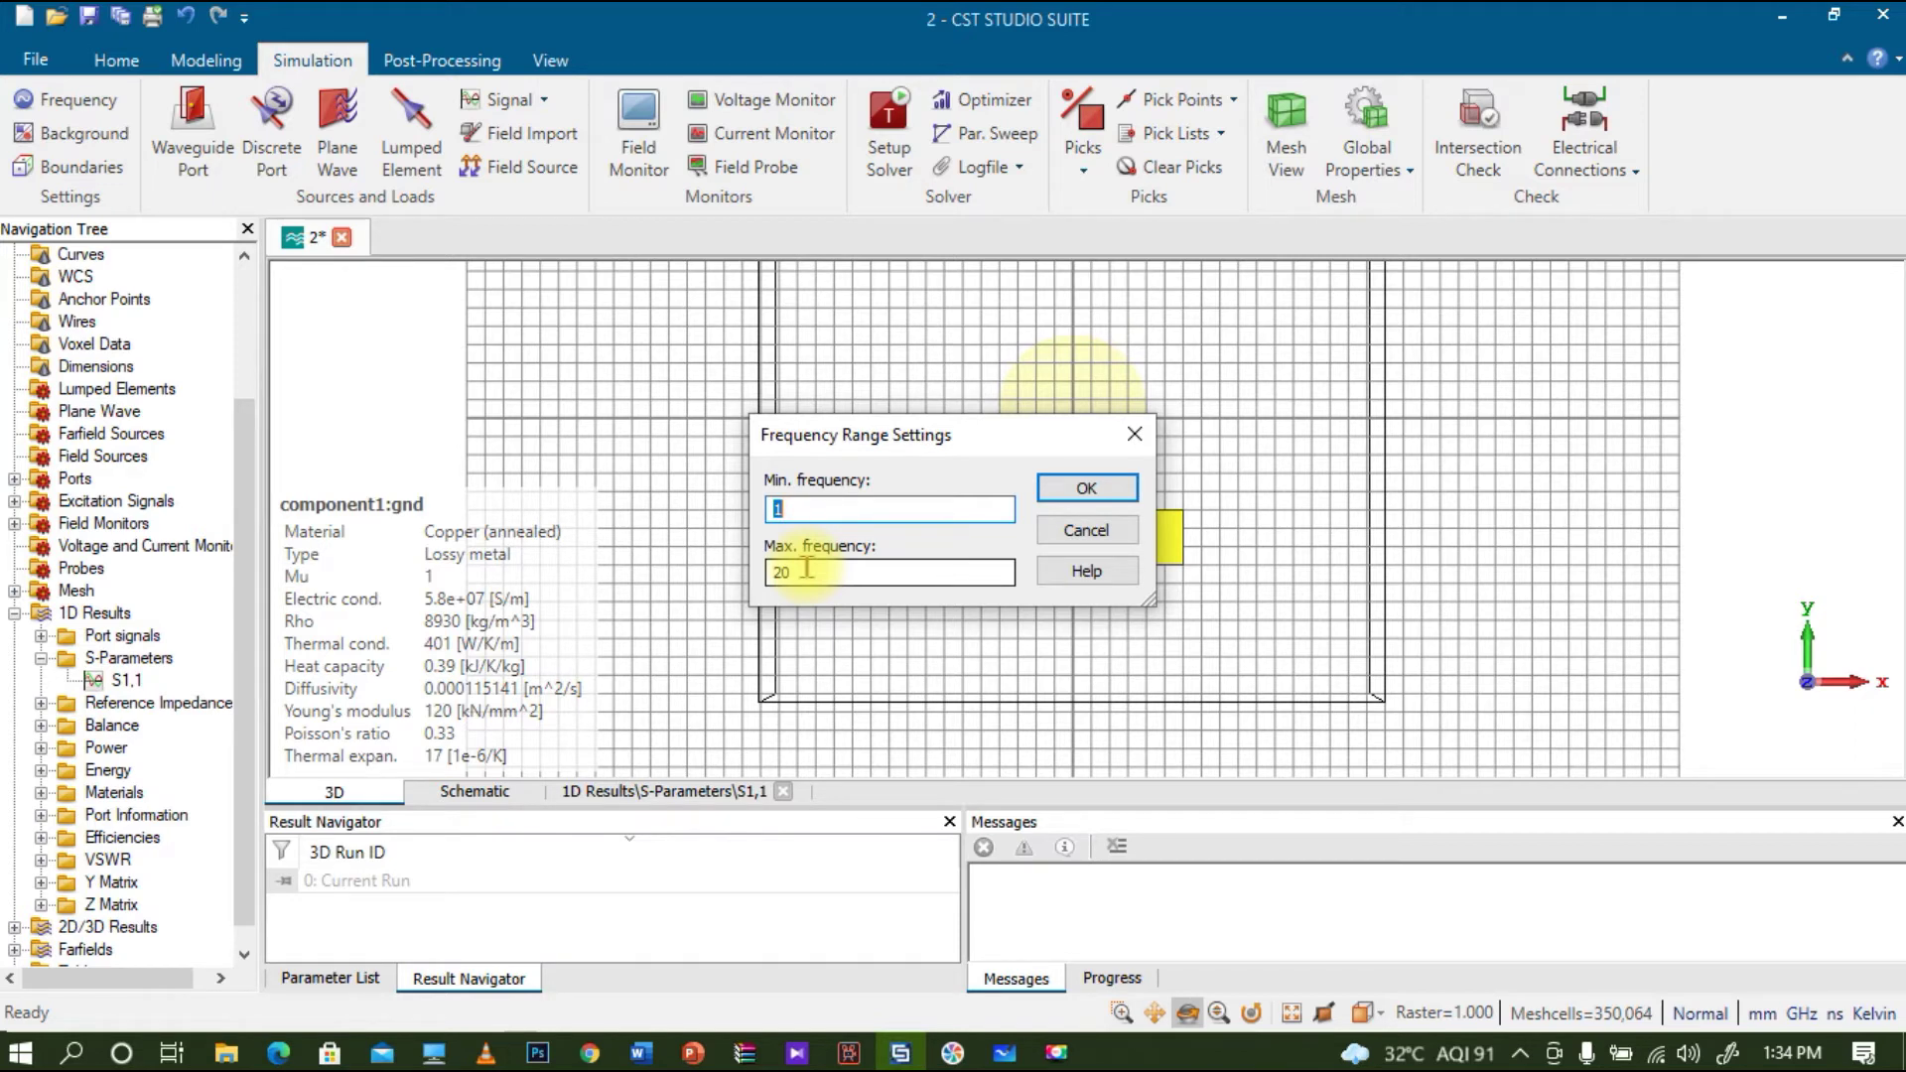
{"action": "left_click", "coordinate": [1088, 528]}
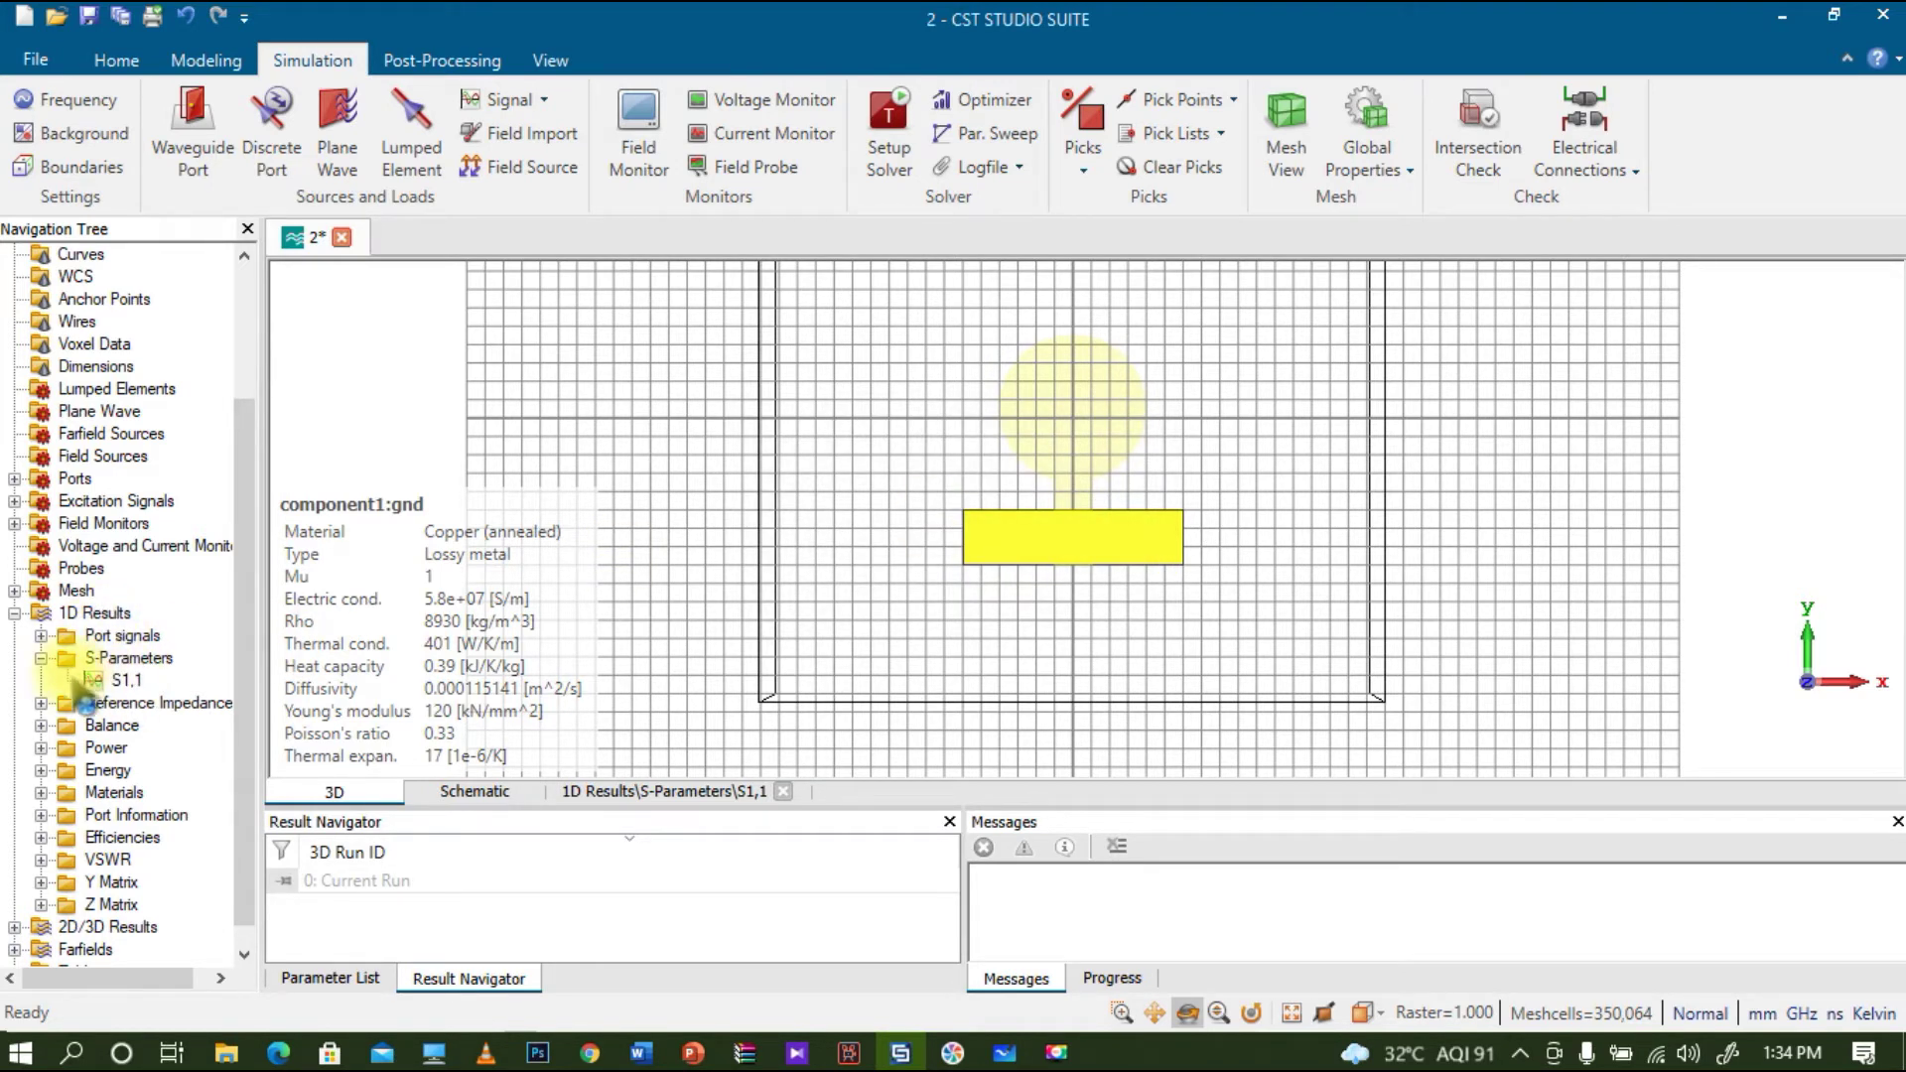
{"action": "left_click", "coordinate": [127, 683]}
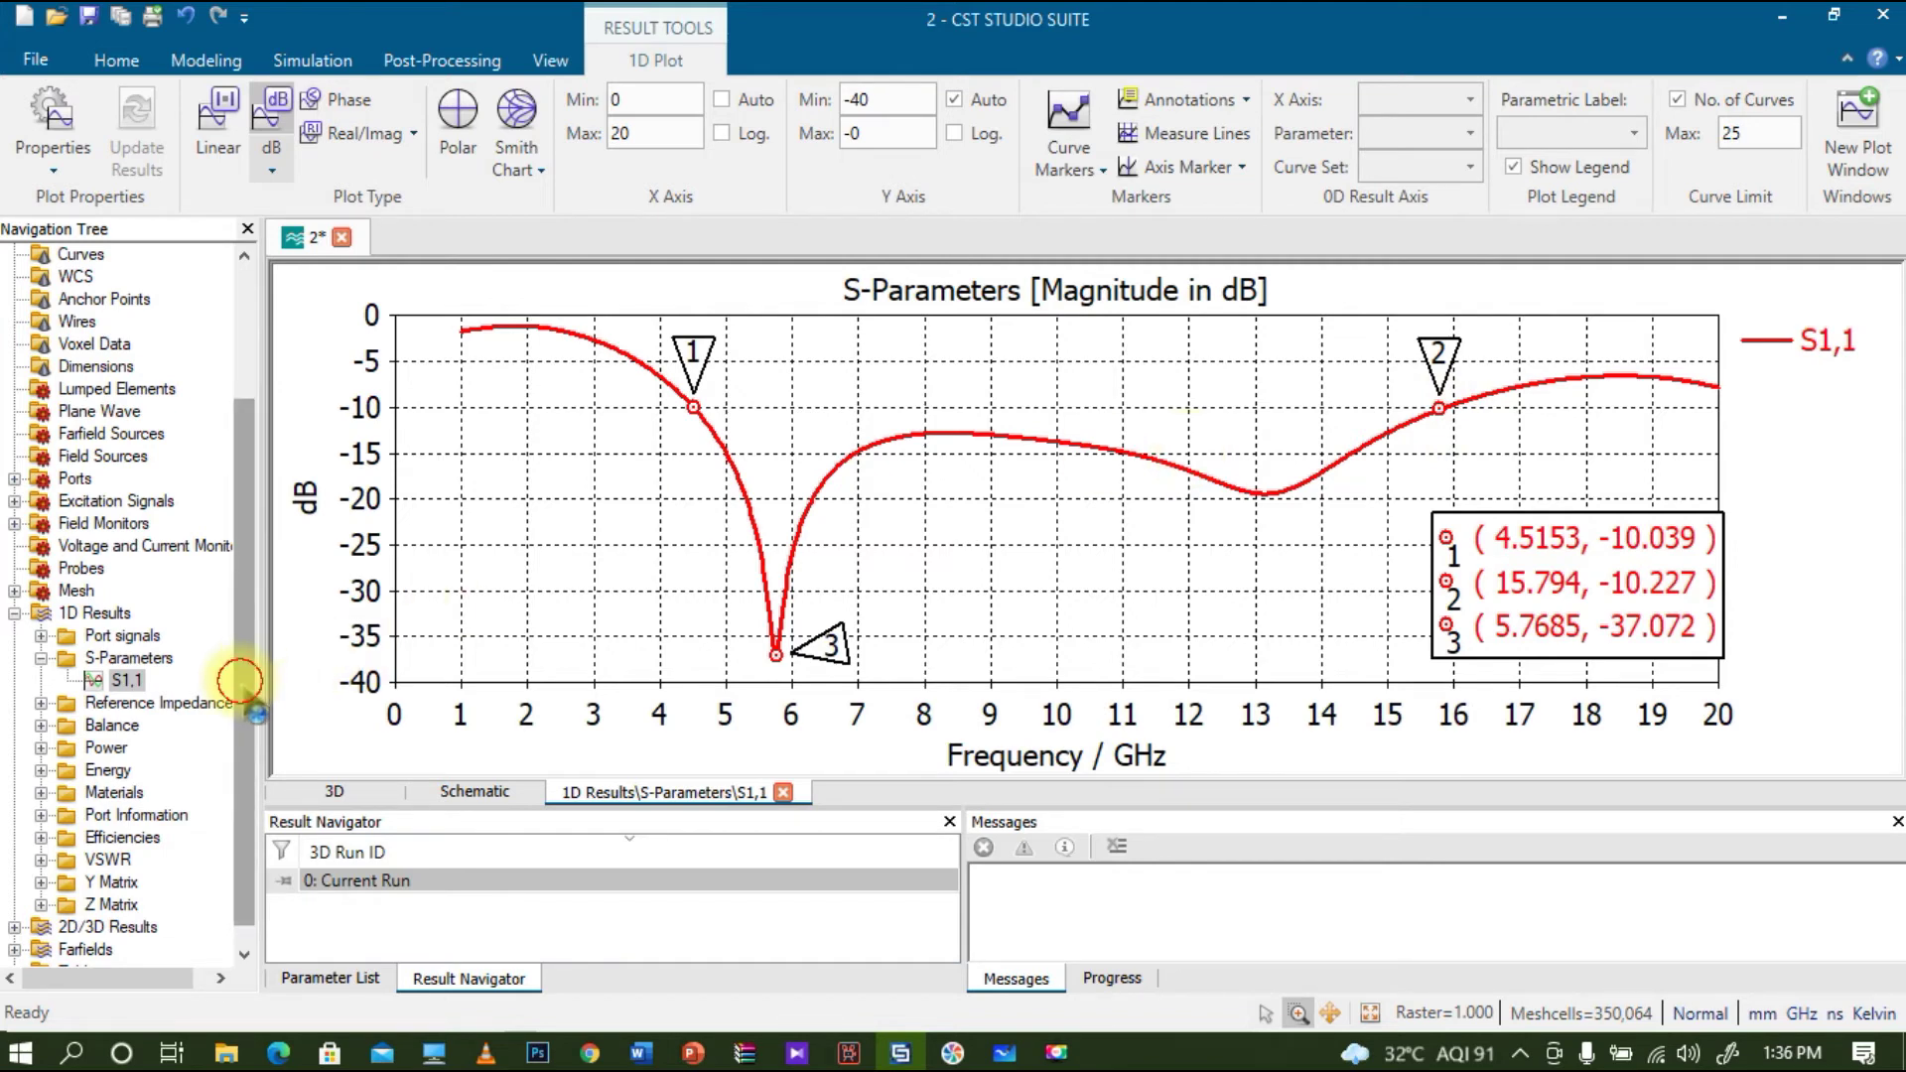
- Scroll over the S1,1 plot showing the -10 dB band from 4.5153 to 15.794 GHz
{"action": "scroll", "coordinate": [246, 743], "scroll_direction": "down", "scroll_amount": 1}
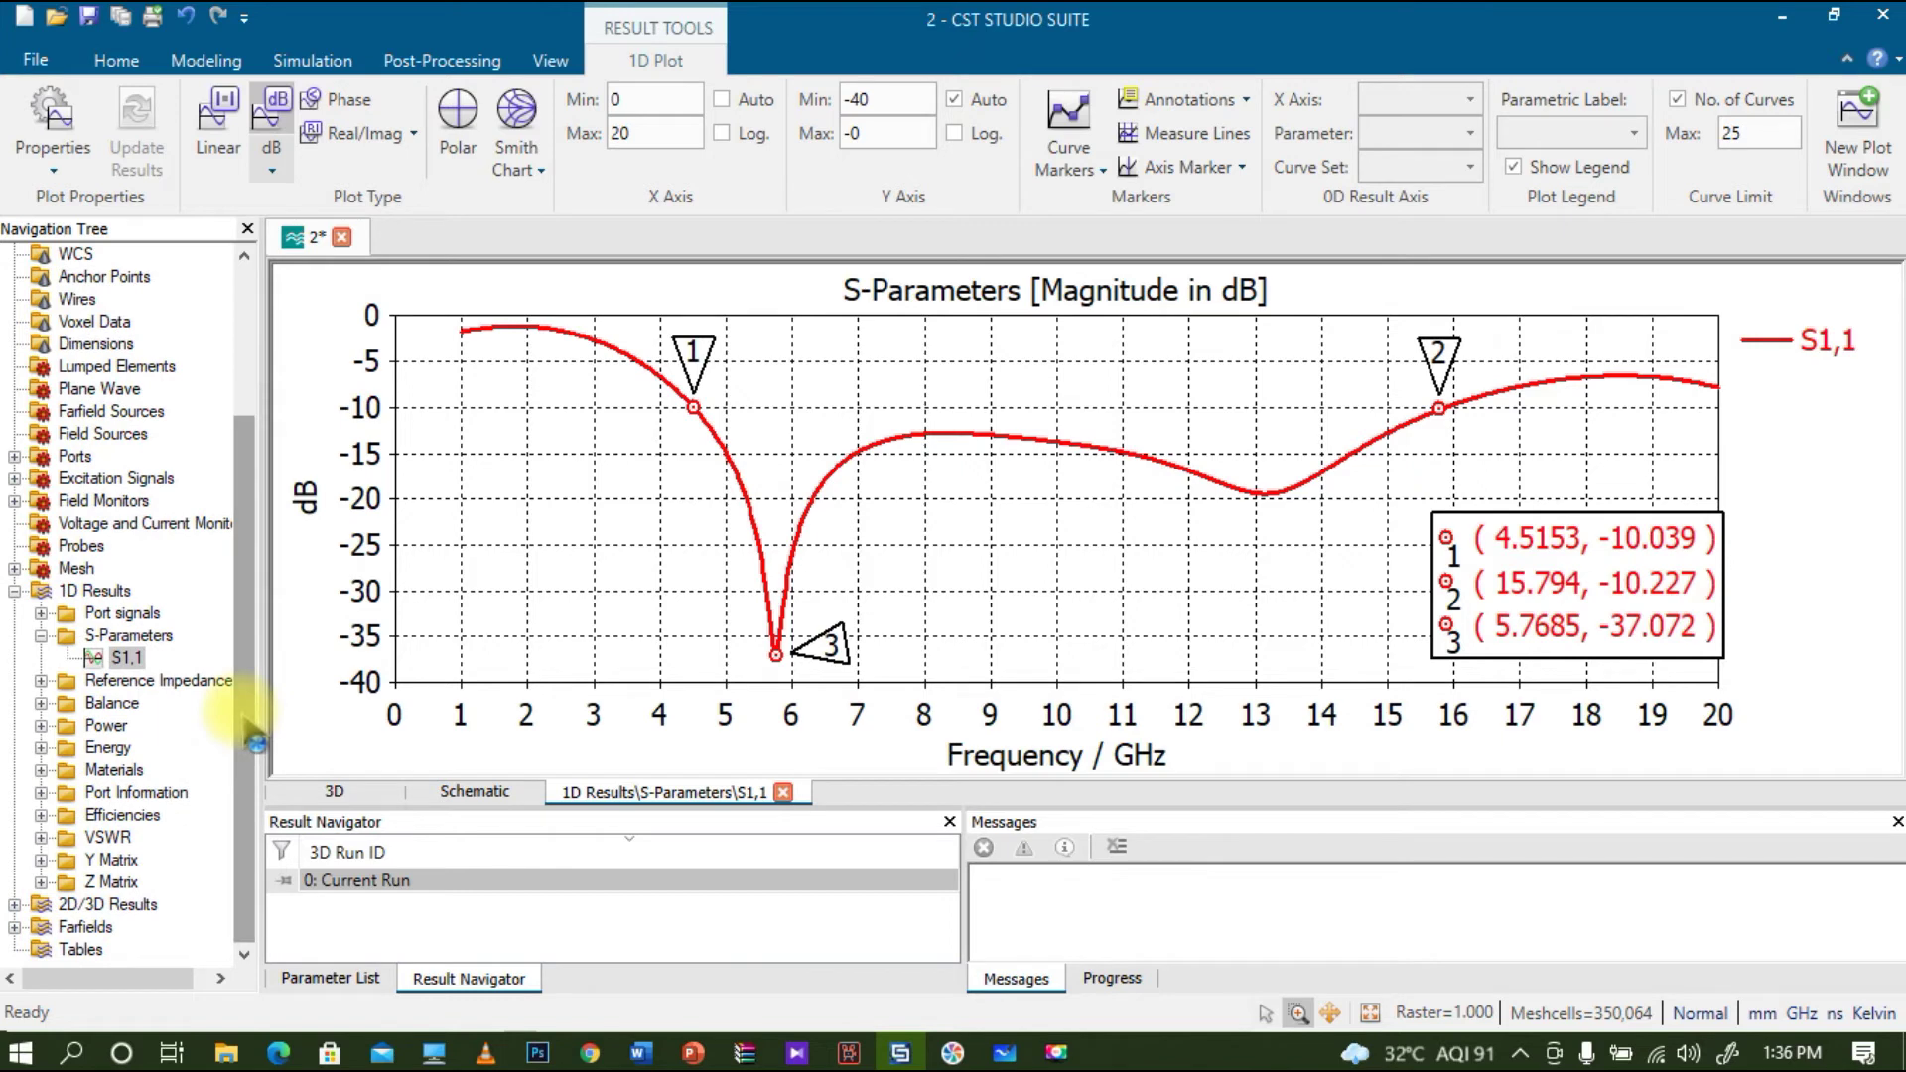
{"action": "scroll", "coordinate": [253, 516], "scroll_direction": "up", "scroll_amount": 3}
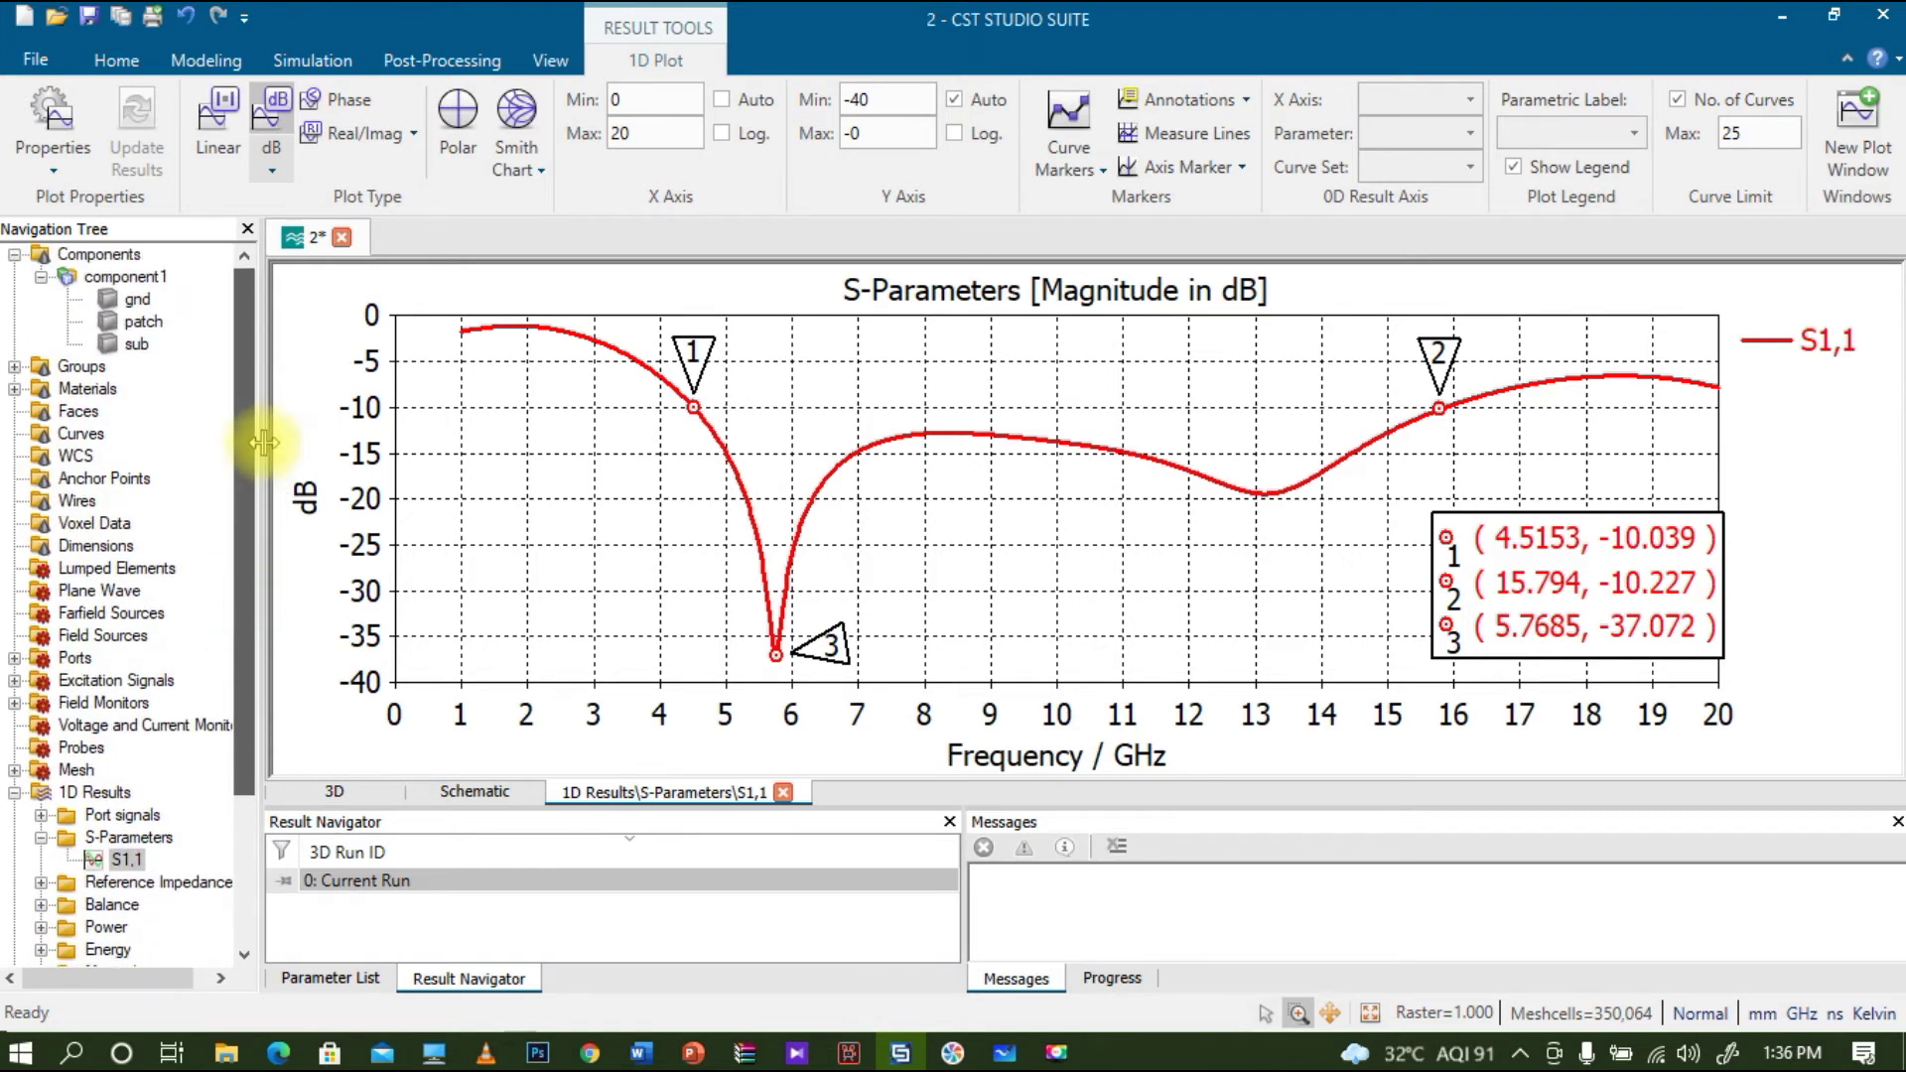
- Open the substrate's Define brick step to see x from -6 to 6 and y from -8 to 5
{"action": "mouse_move", "coordinate": [139, 340]}
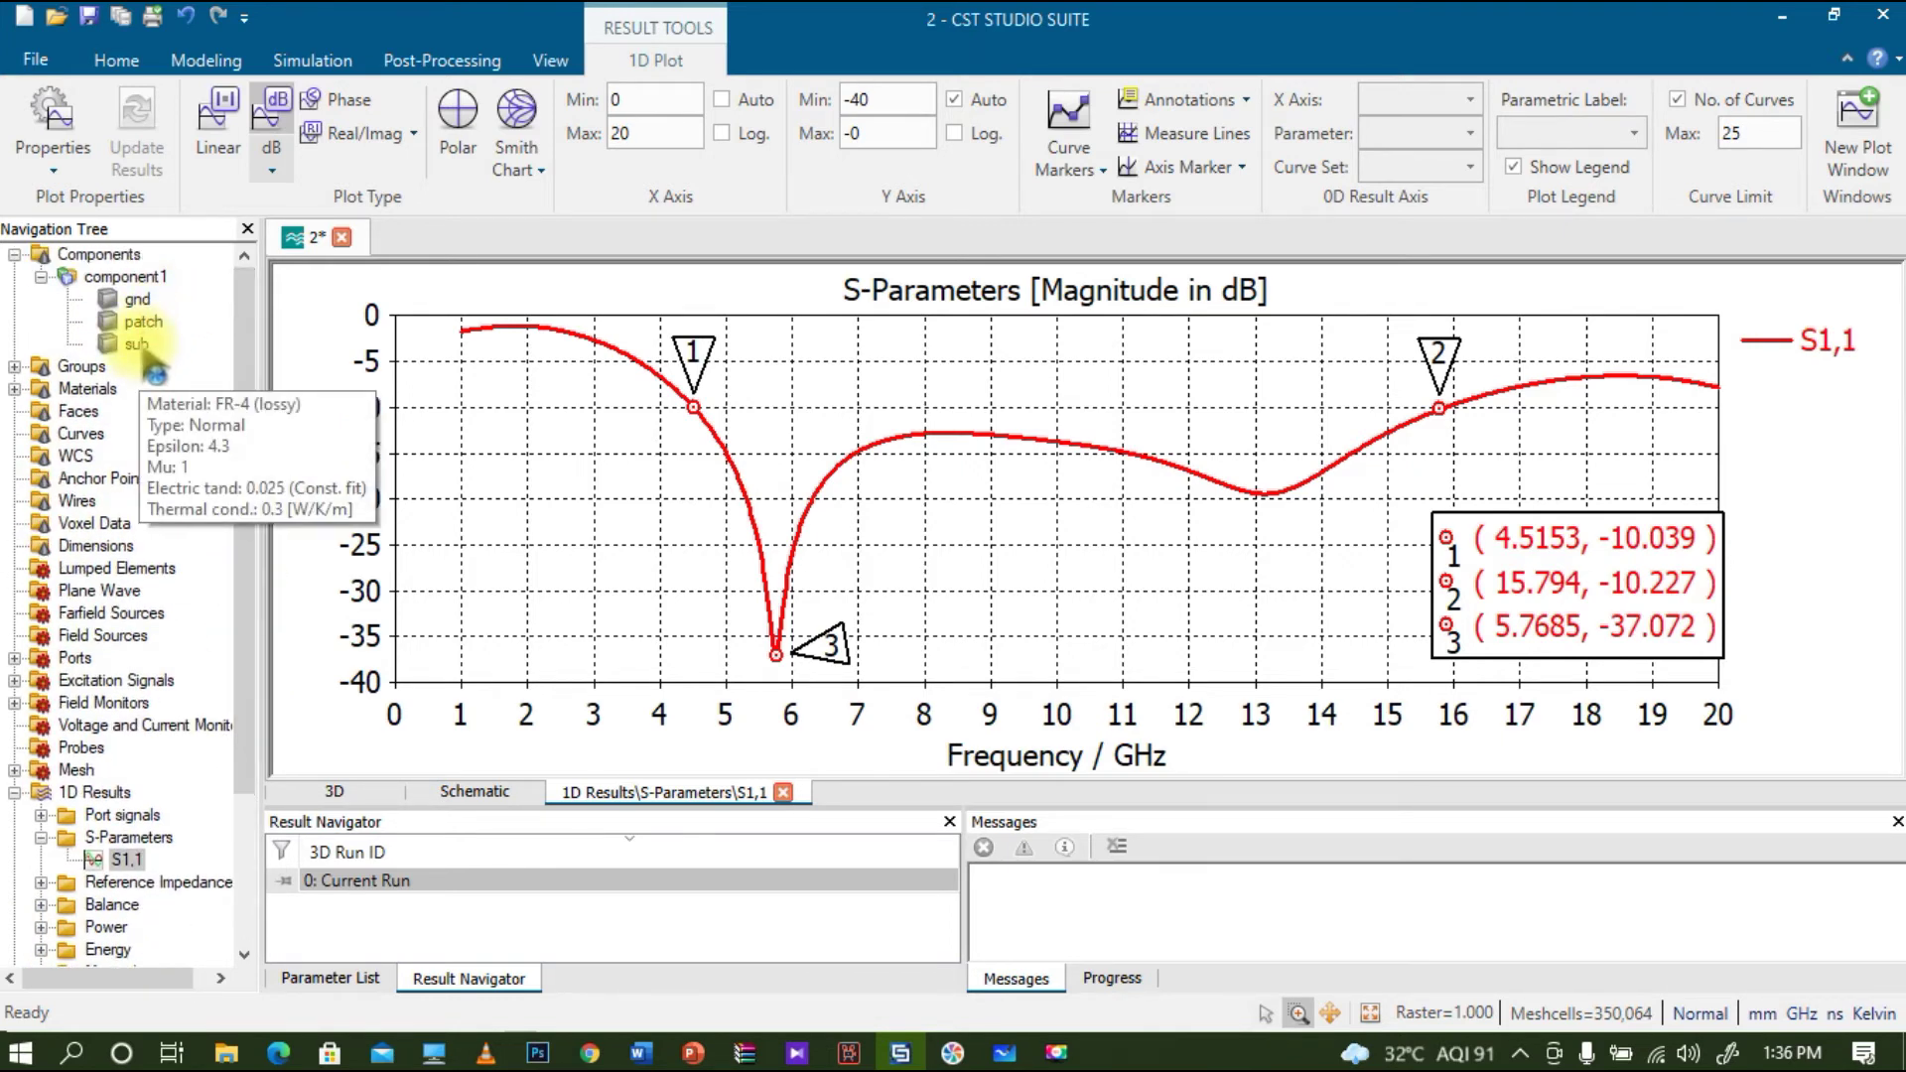
{"action": "left_click", "coordinate": [139, 342]}
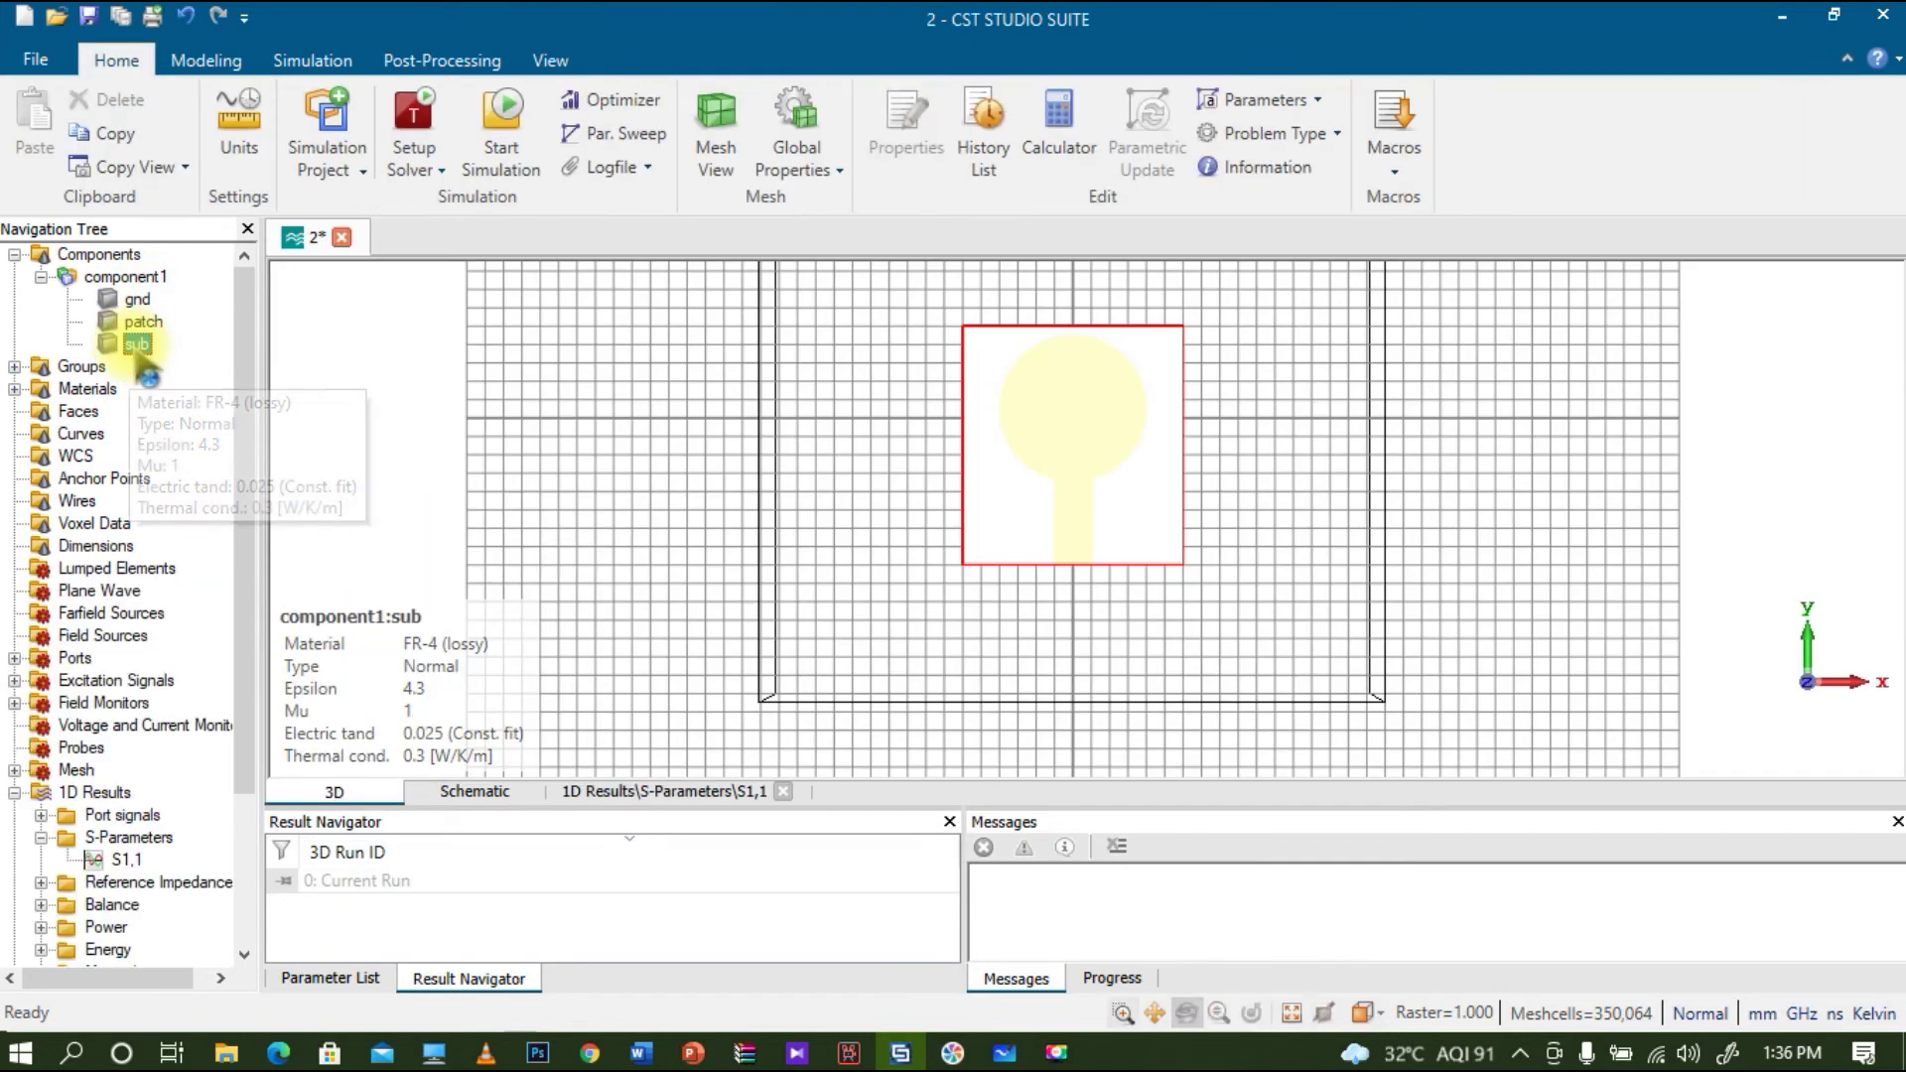
{"action": "double_click", "coordinate": [134, 345]}
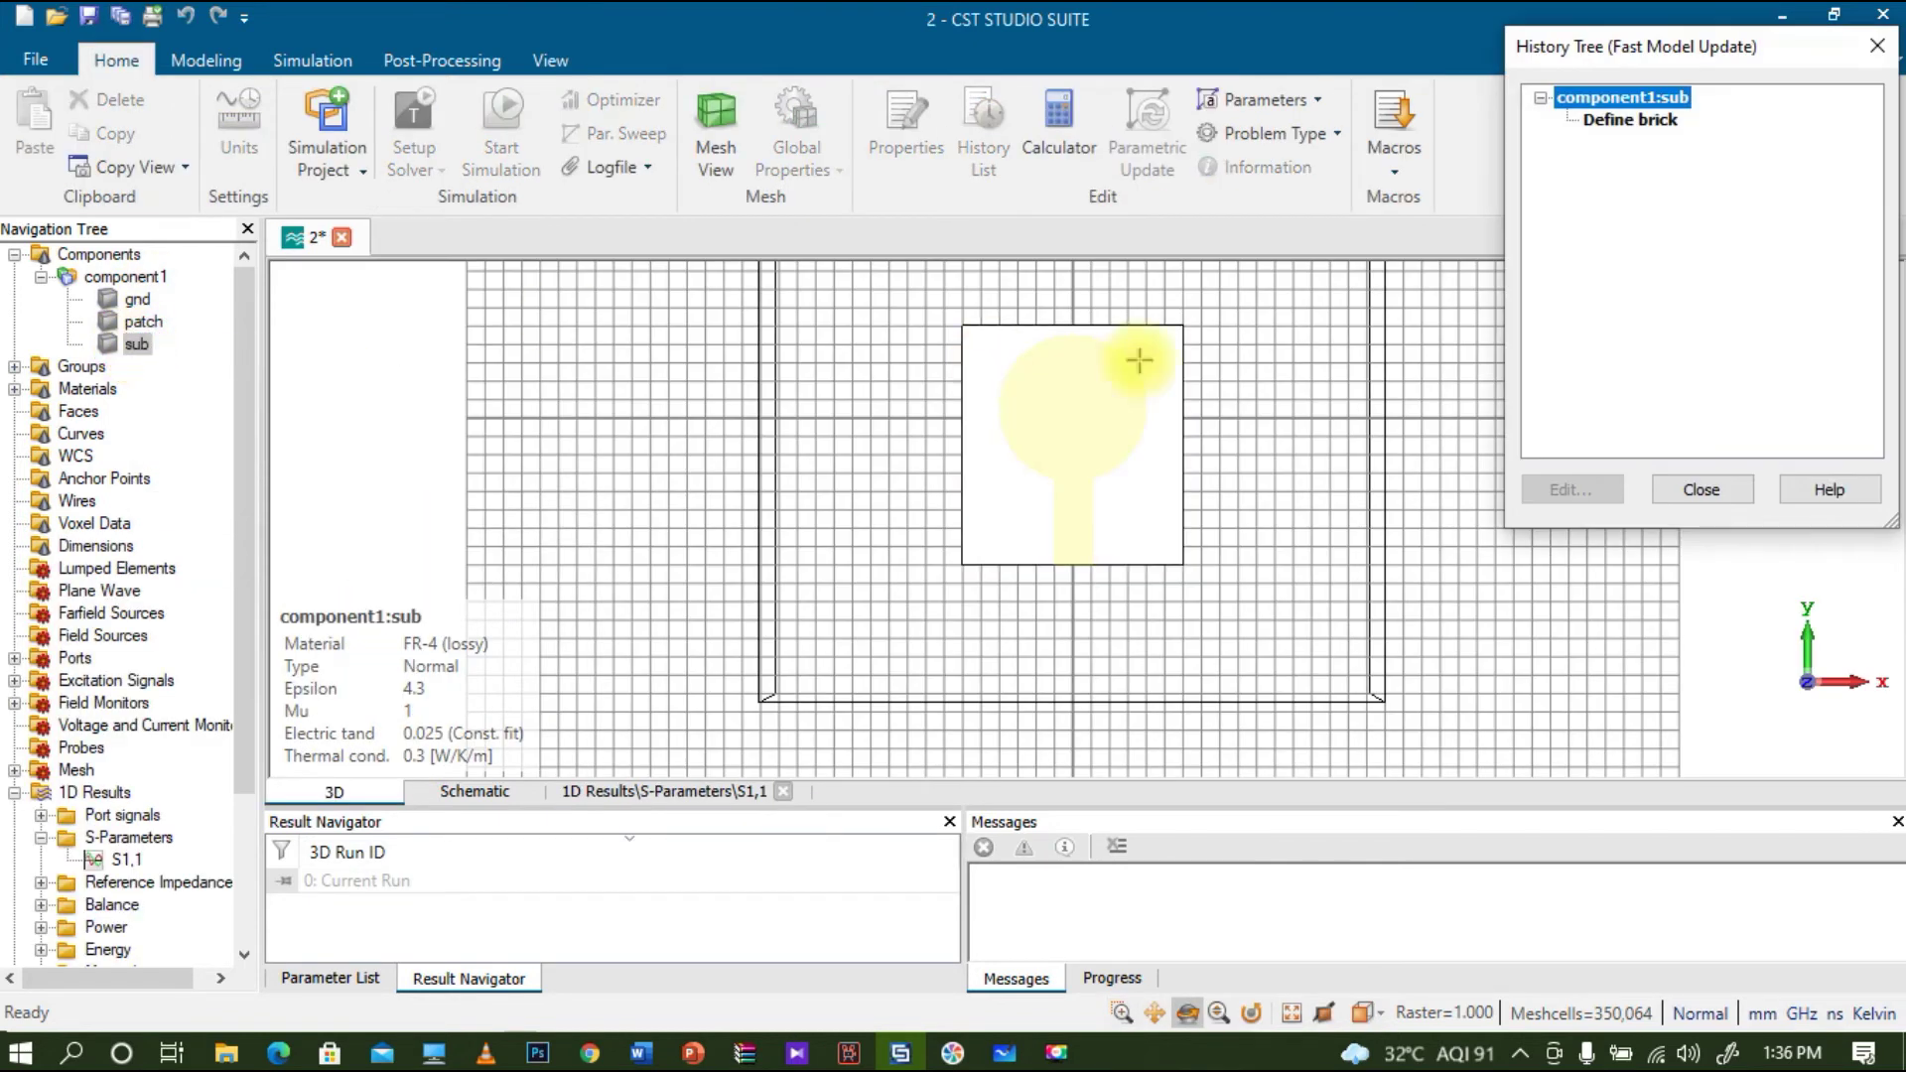
{"action": "left_click", "coordinate": [1617, 121]}
{"action": "double_click", "coordinate": [1617, 120]}
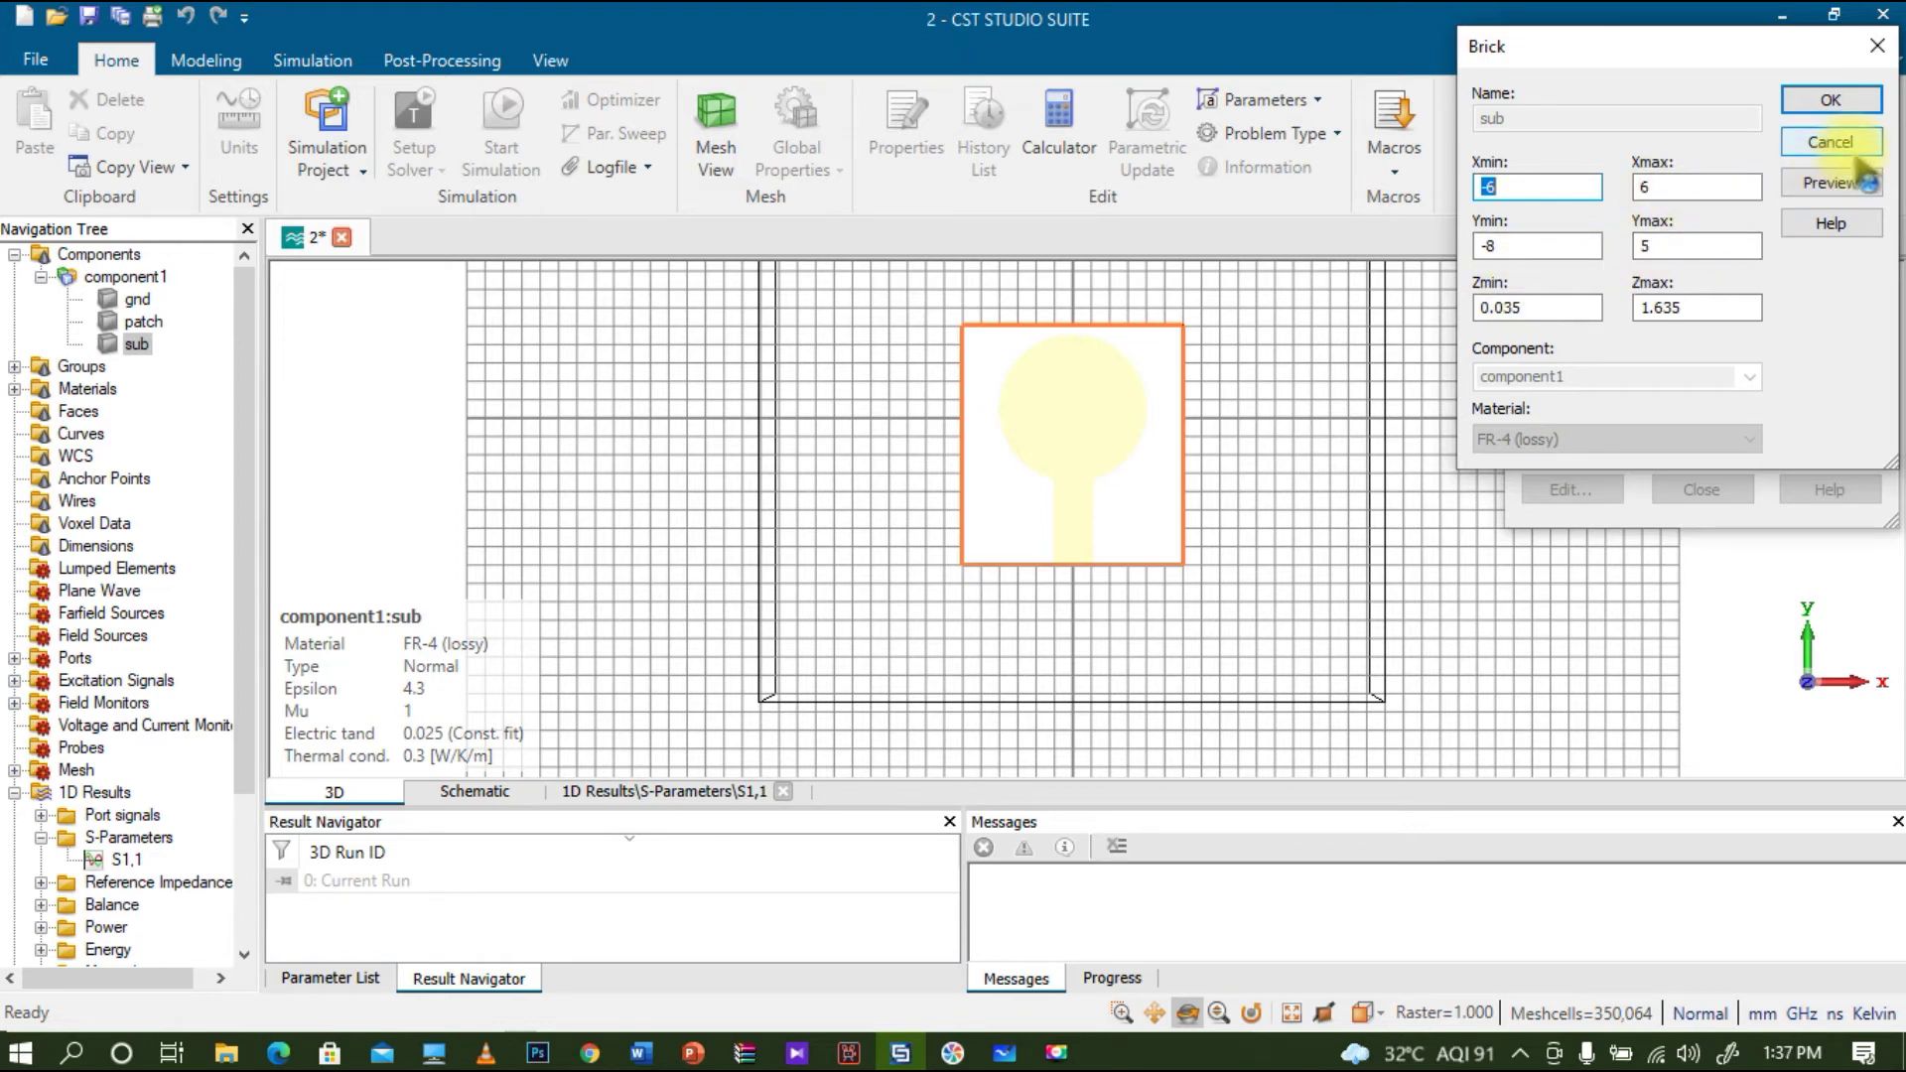
- Cancel the brick dialog, close the History Tree, and minimize CST to show the whiteboard
{"action": "left_click", "coordinate": [1848, 147]}
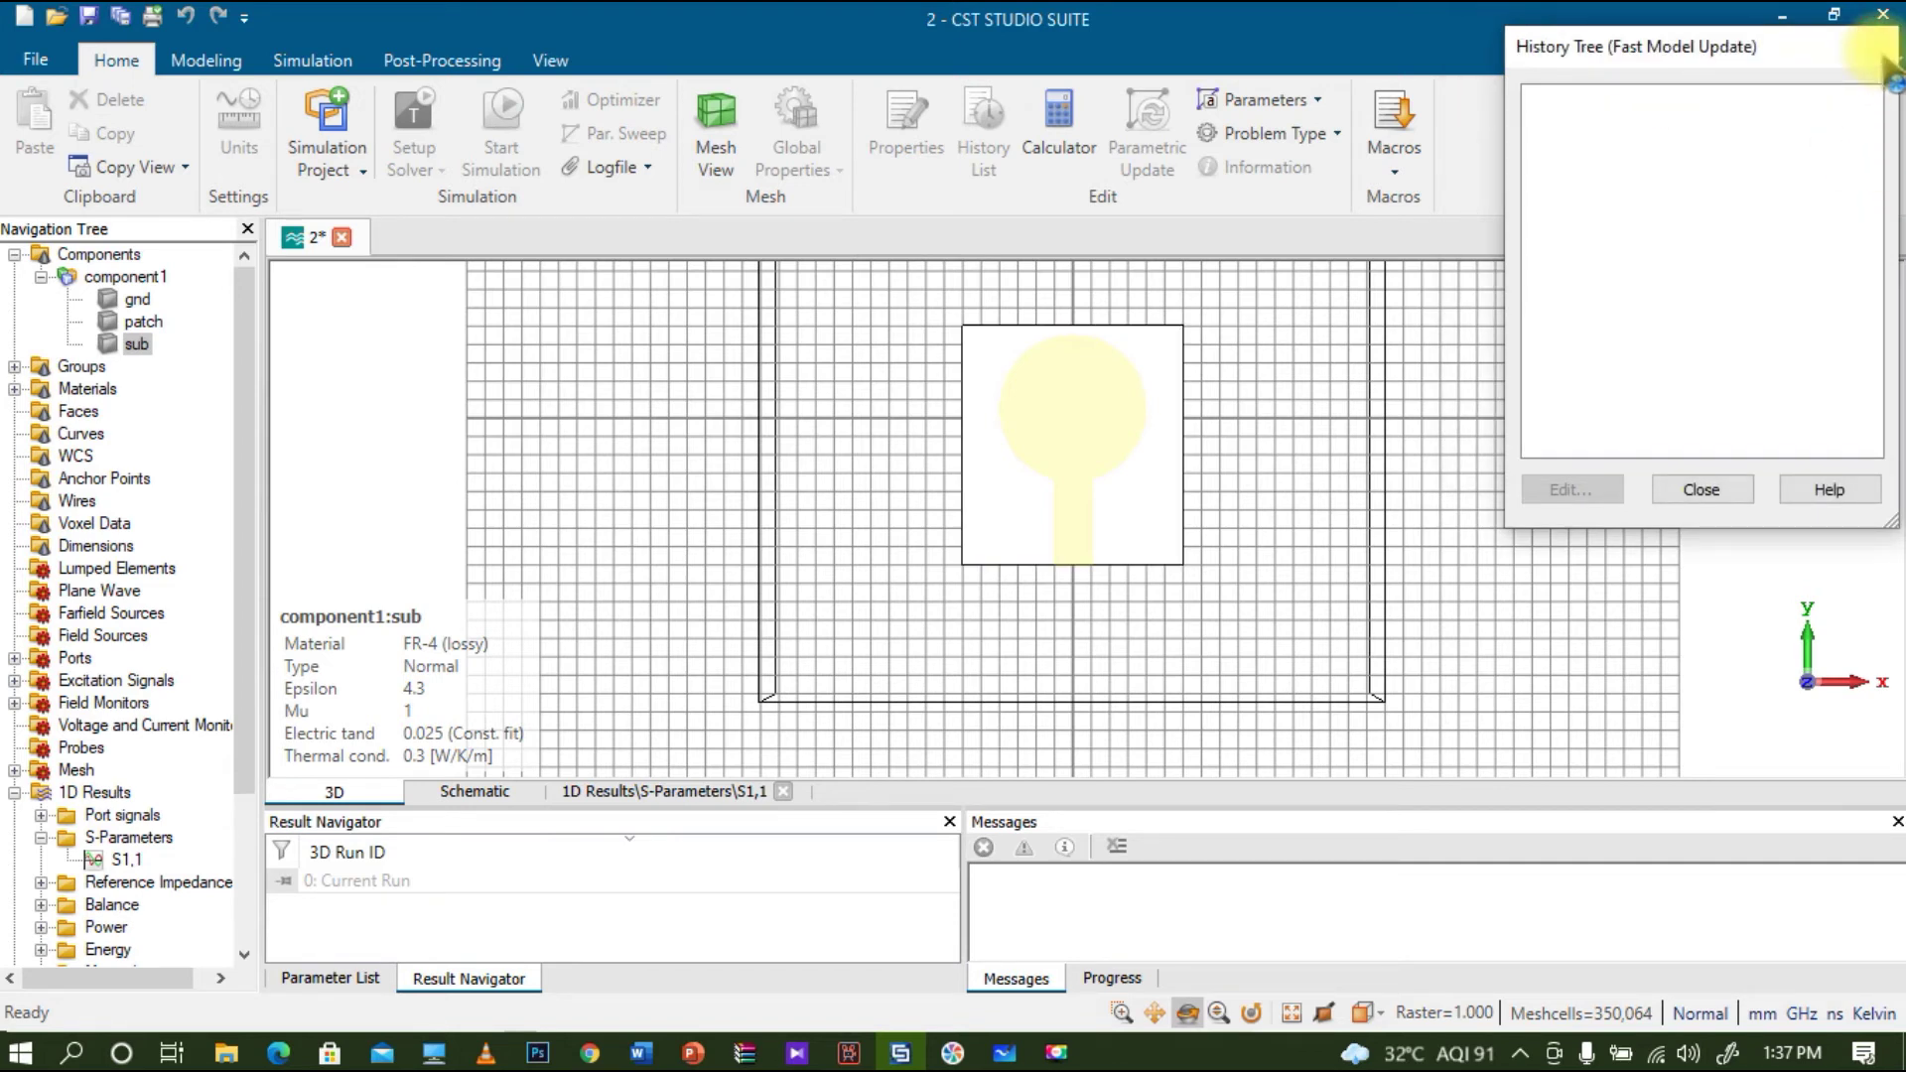
{"action": "left_click", "coordinate": [1883, 50]}
{"action": "left_click", "coordinate": [1784, 20]}
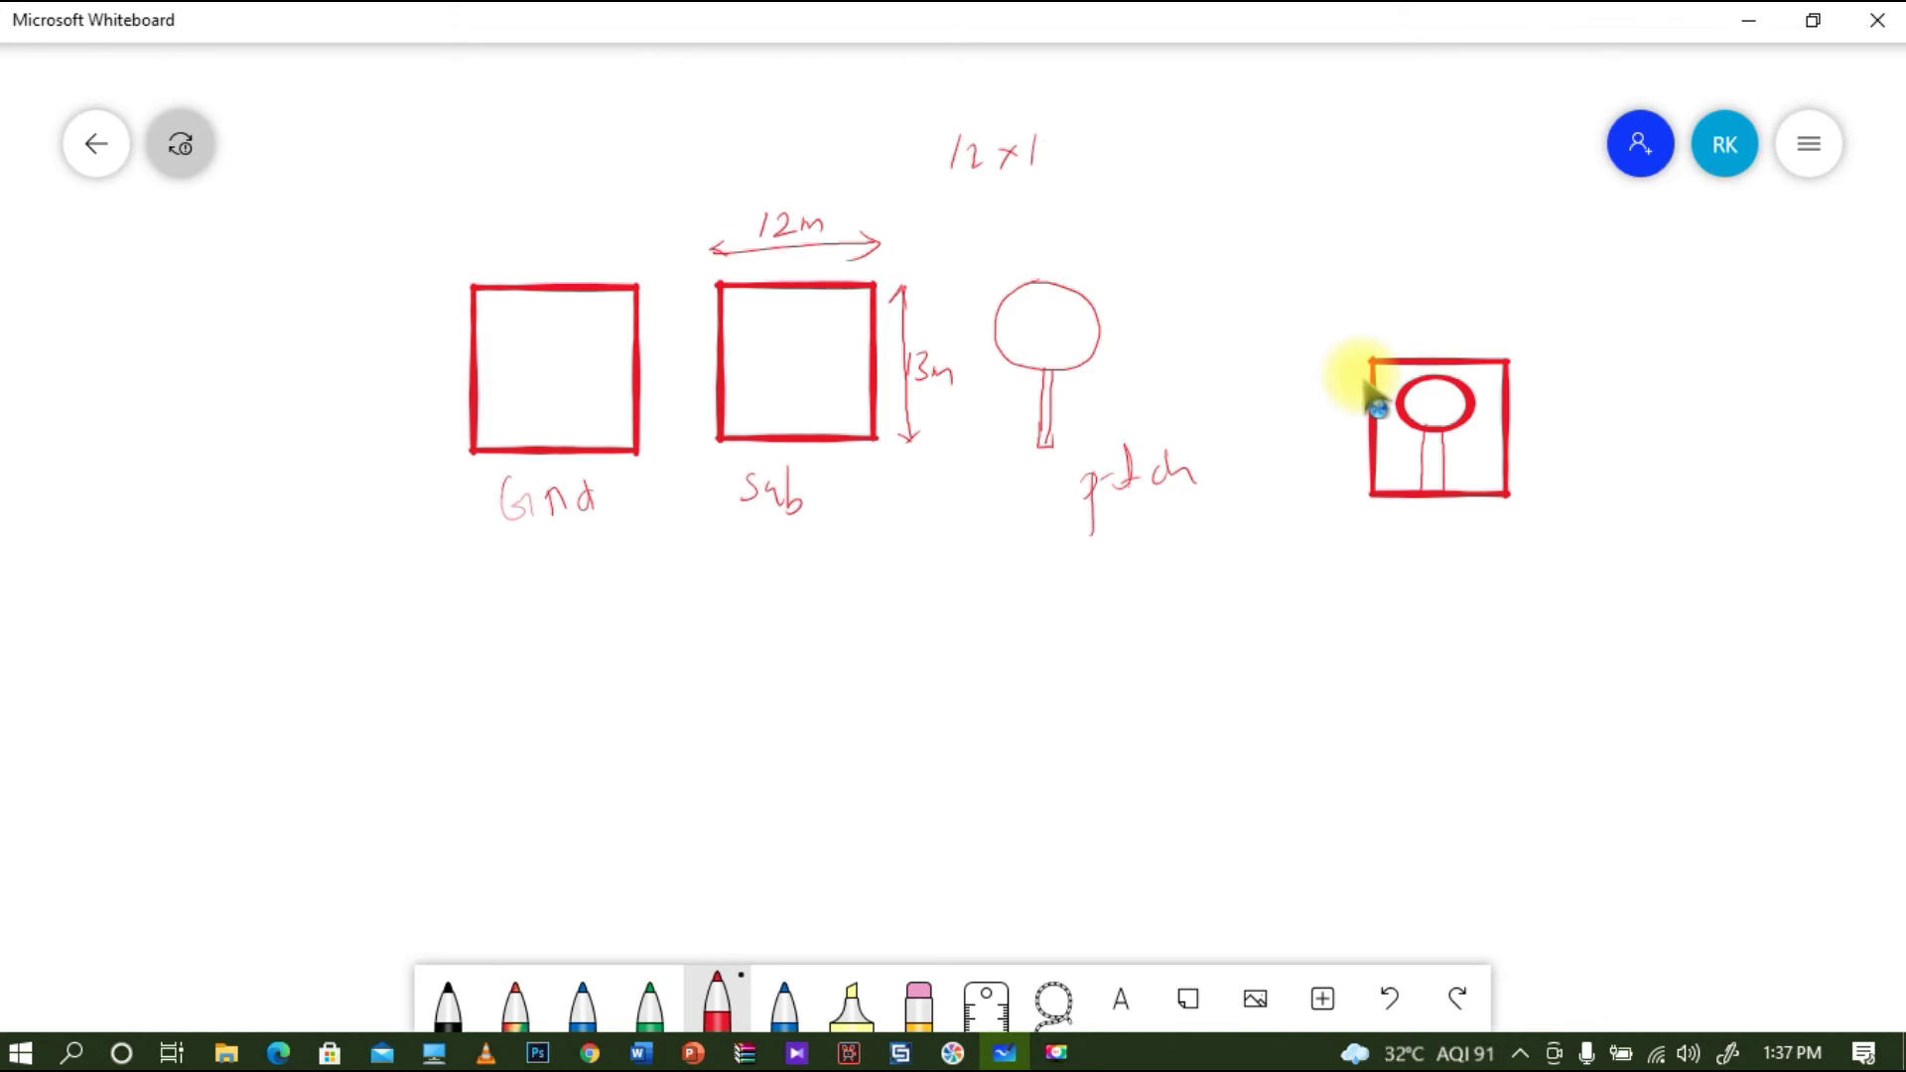
- Circle the 12 x 13 substrate size note on the whiteboard and return to CST
{"action": "mouse_move", "coordinate": [1060, 88]}
{"action": "left_mouse_down"}
{"action": "mouse_move", "coordinate": [925, 153]}
{"action": "mouse_move", "coordinate": [1082, 169]}
{"action": "mouse_move", "coordinate": [1070, 111]}
{"action": "left_mouse_up"}
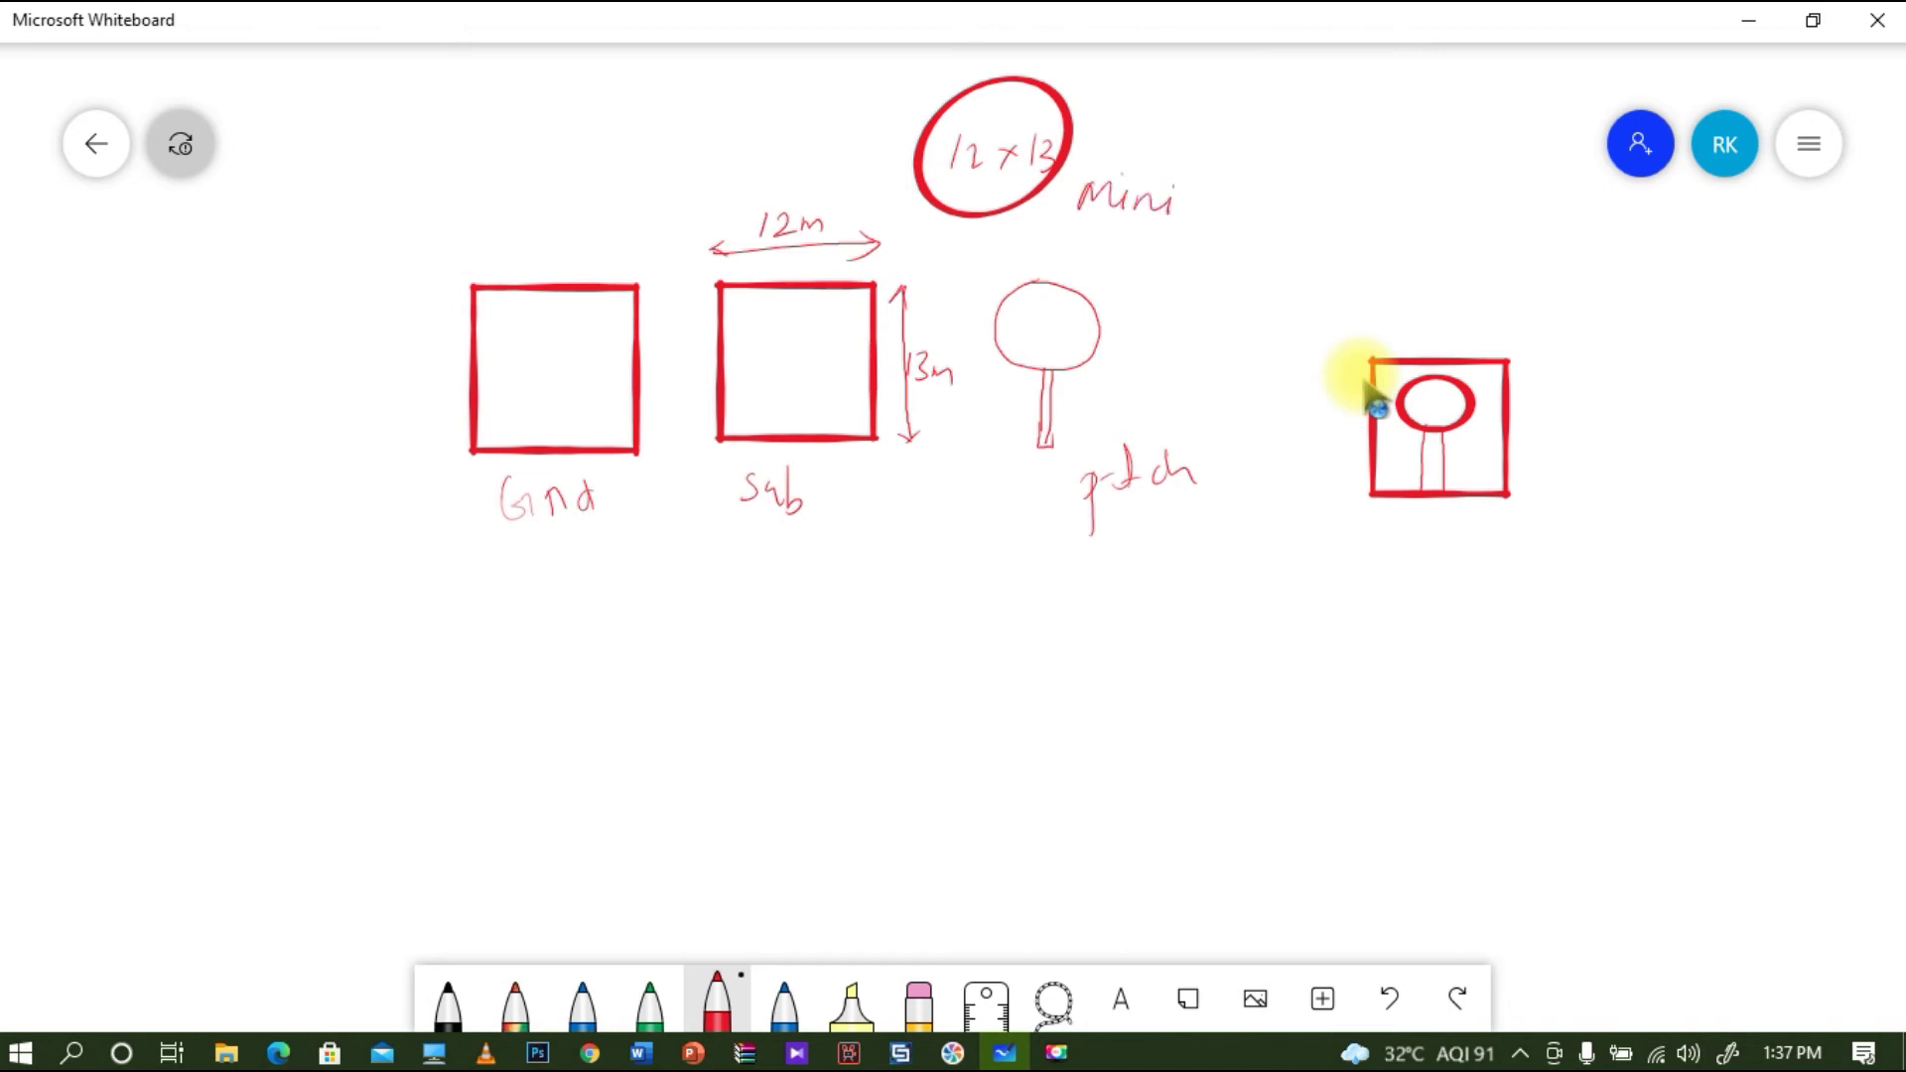
{"action": "left_click", "coordinate": [890, 1054]}
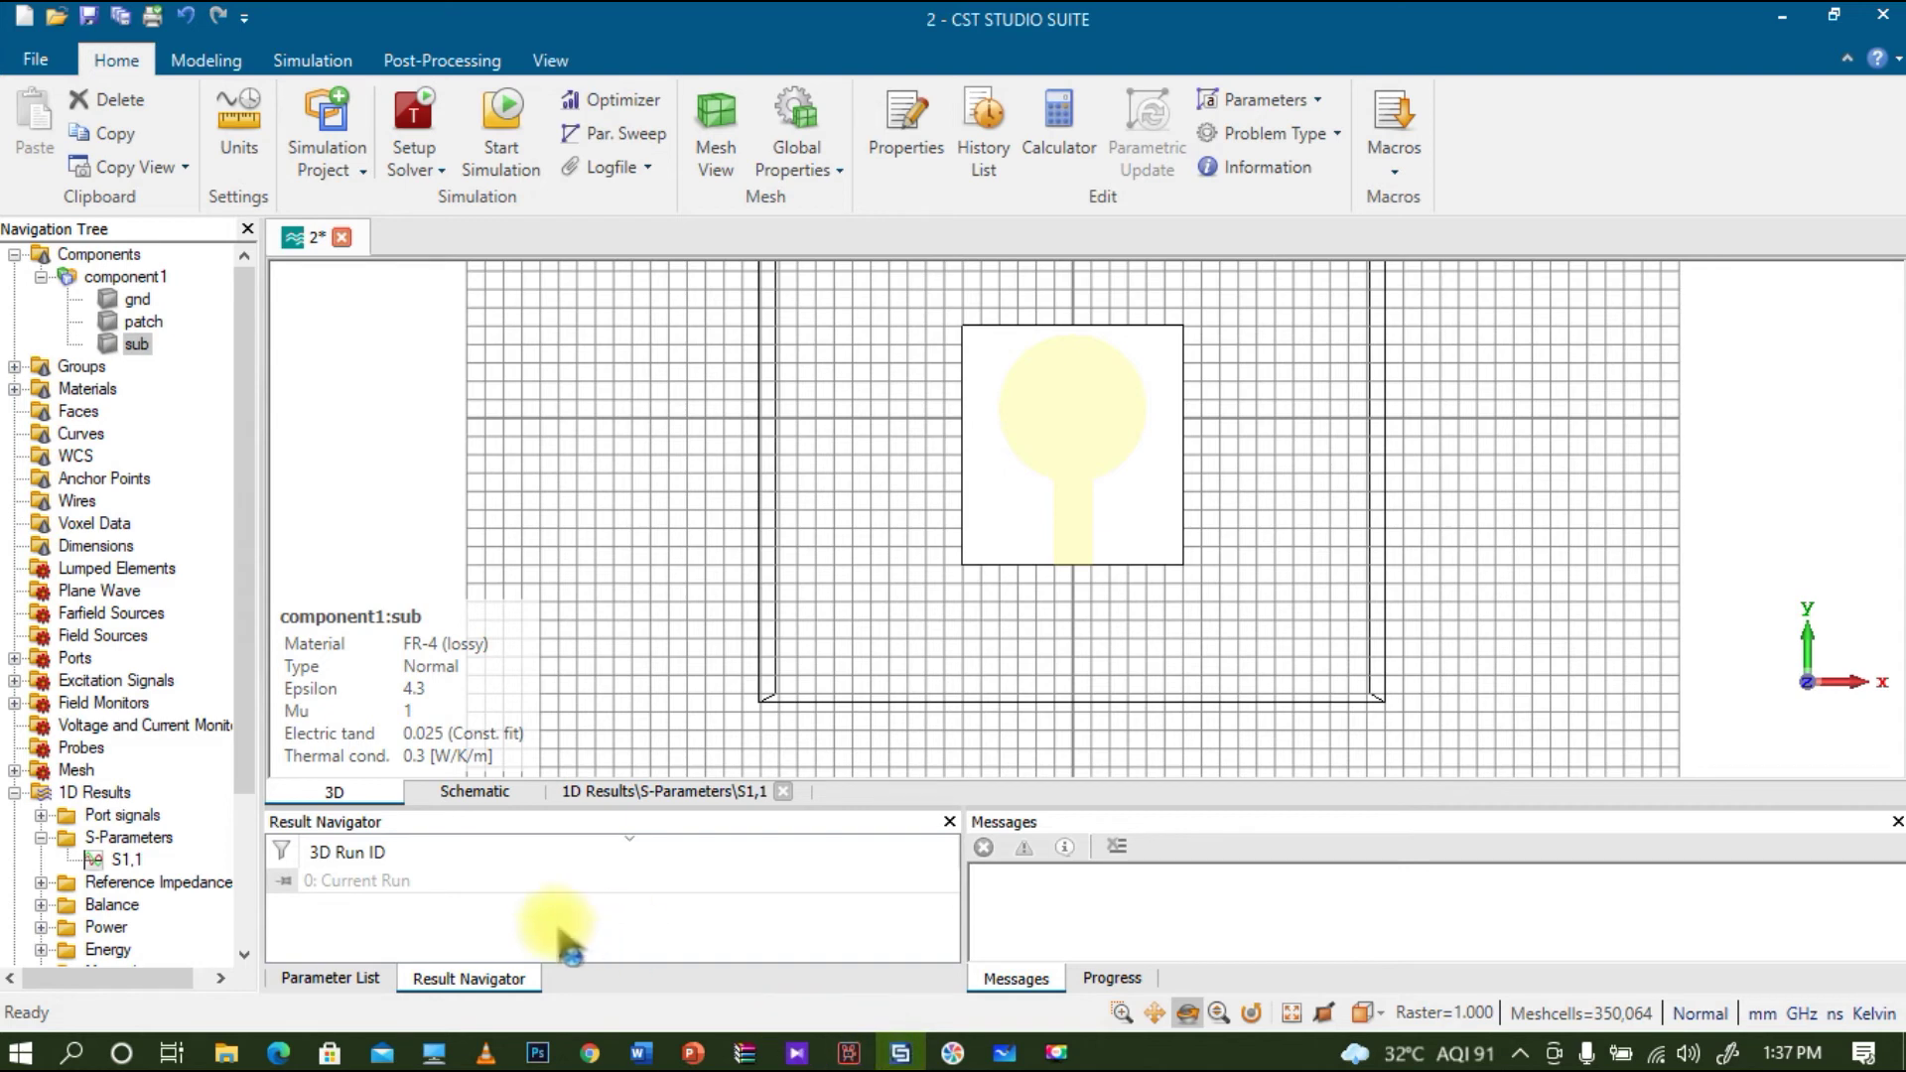
- Reopen the S1,1 plot and expand Farfields to list the 5.7 GHz and 10 GHz results
{"action": "scroll", "coordinate": [246, 799], "scroll_direction": "down", "scroll_amount": 1}
{"action": "scroll", "coordinate": [246, 799], "scroll_direction": "down", "scroll_amount": 2}
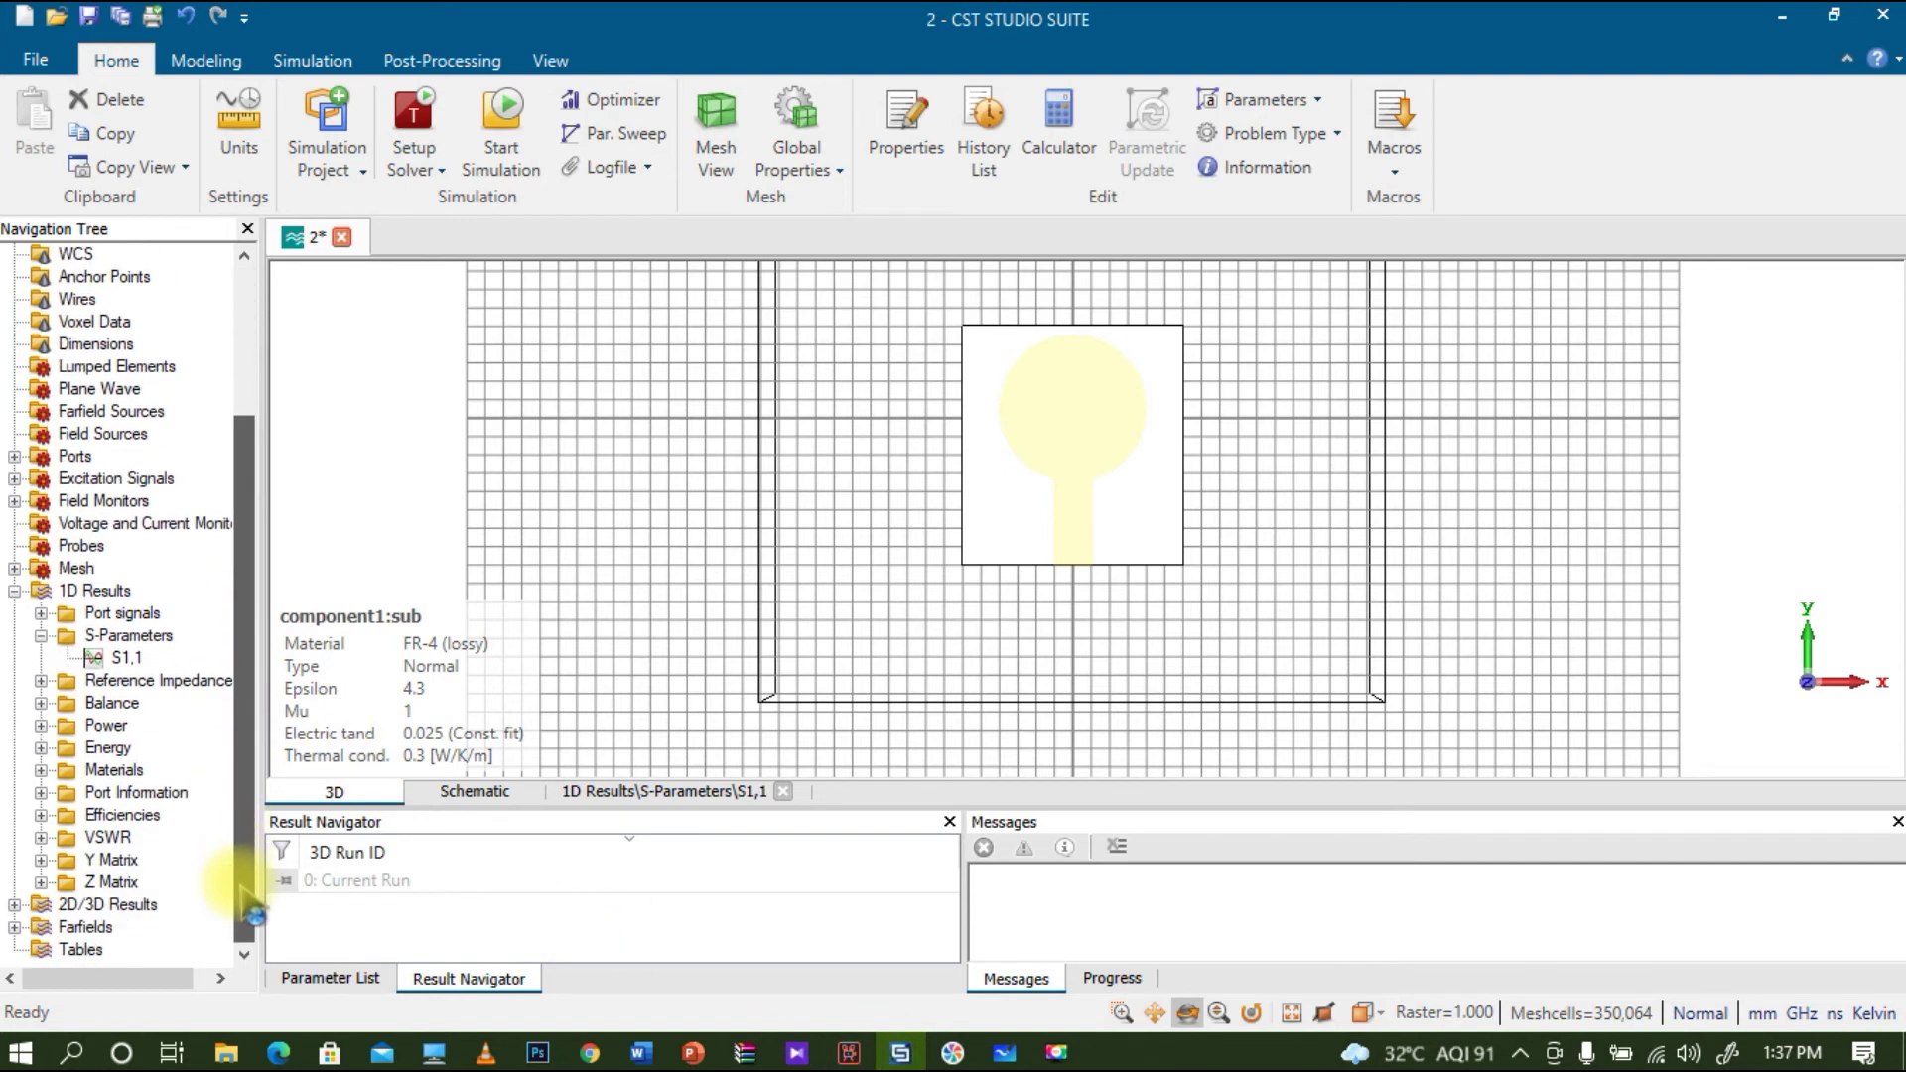
{"action": "left_click", "coordinate": [125, 658]}
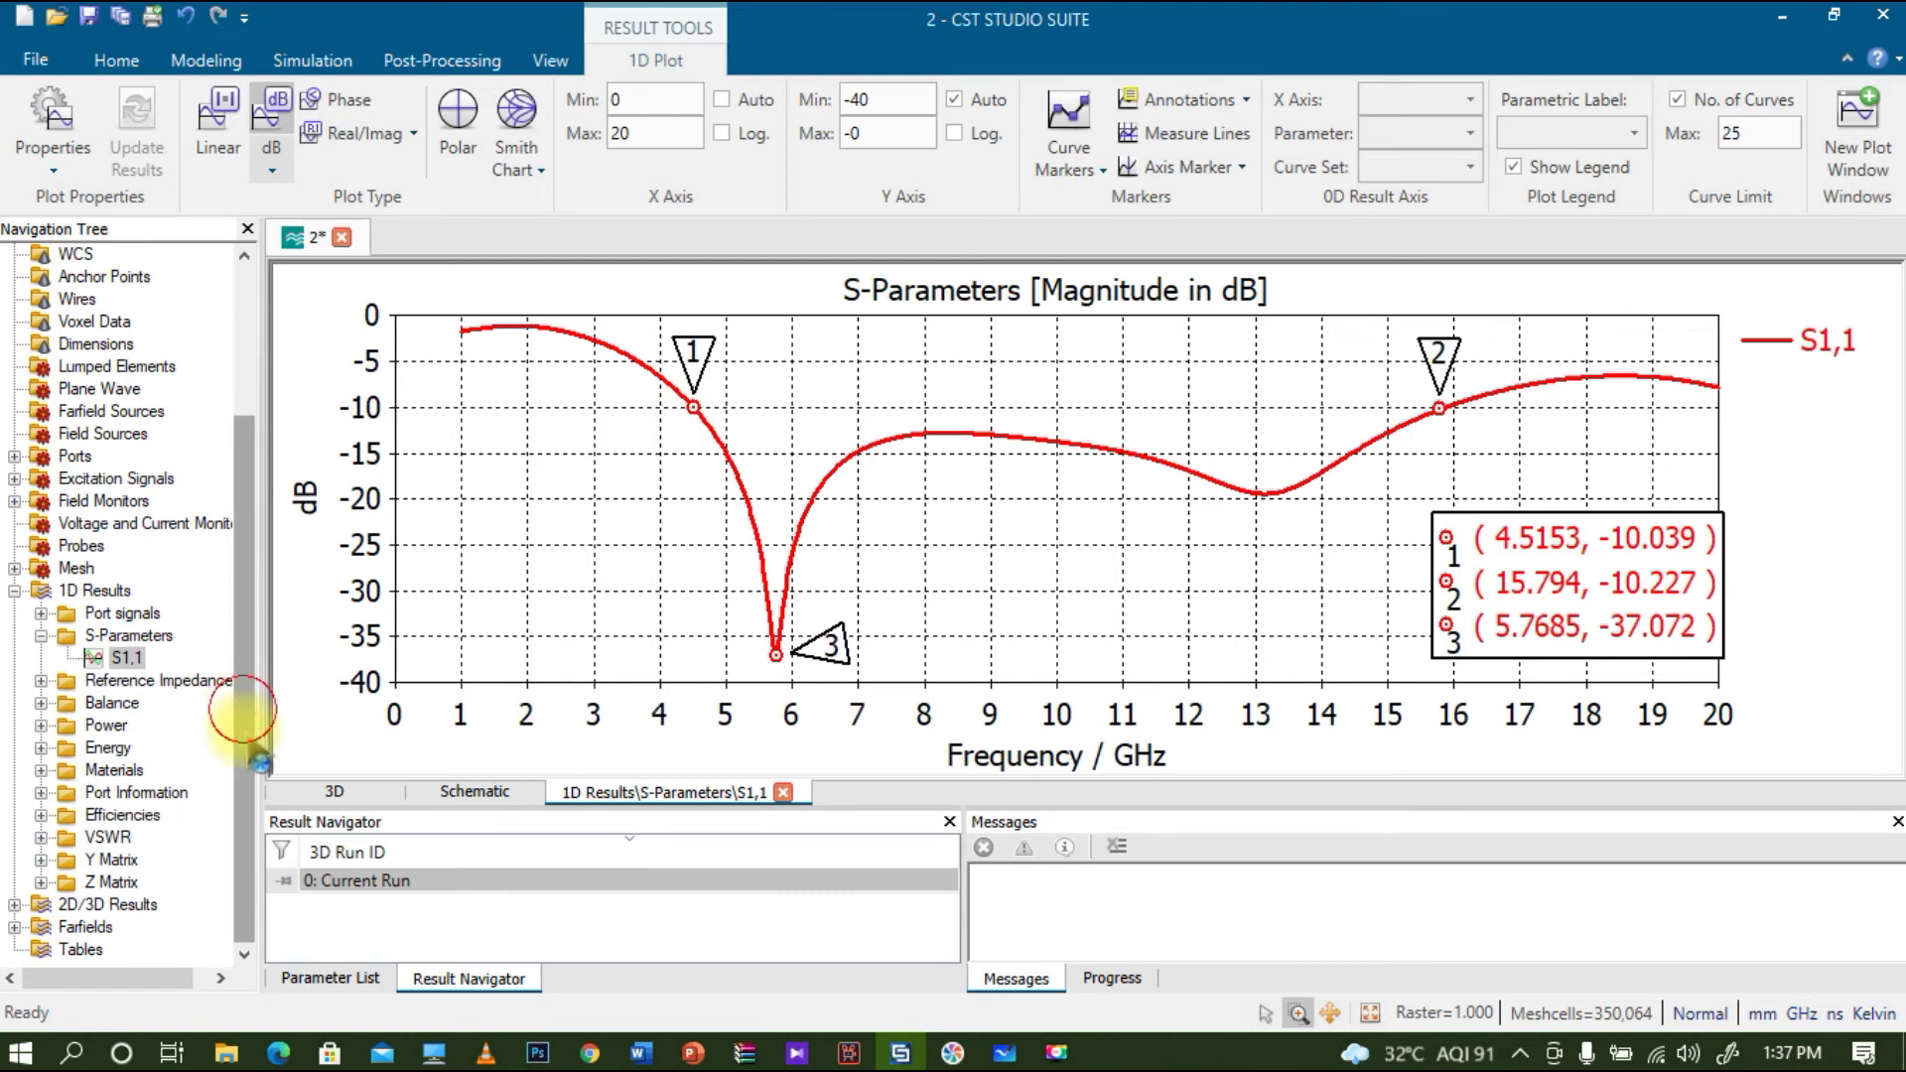
{"action": "left_click", "coordinate": [14, 928]}
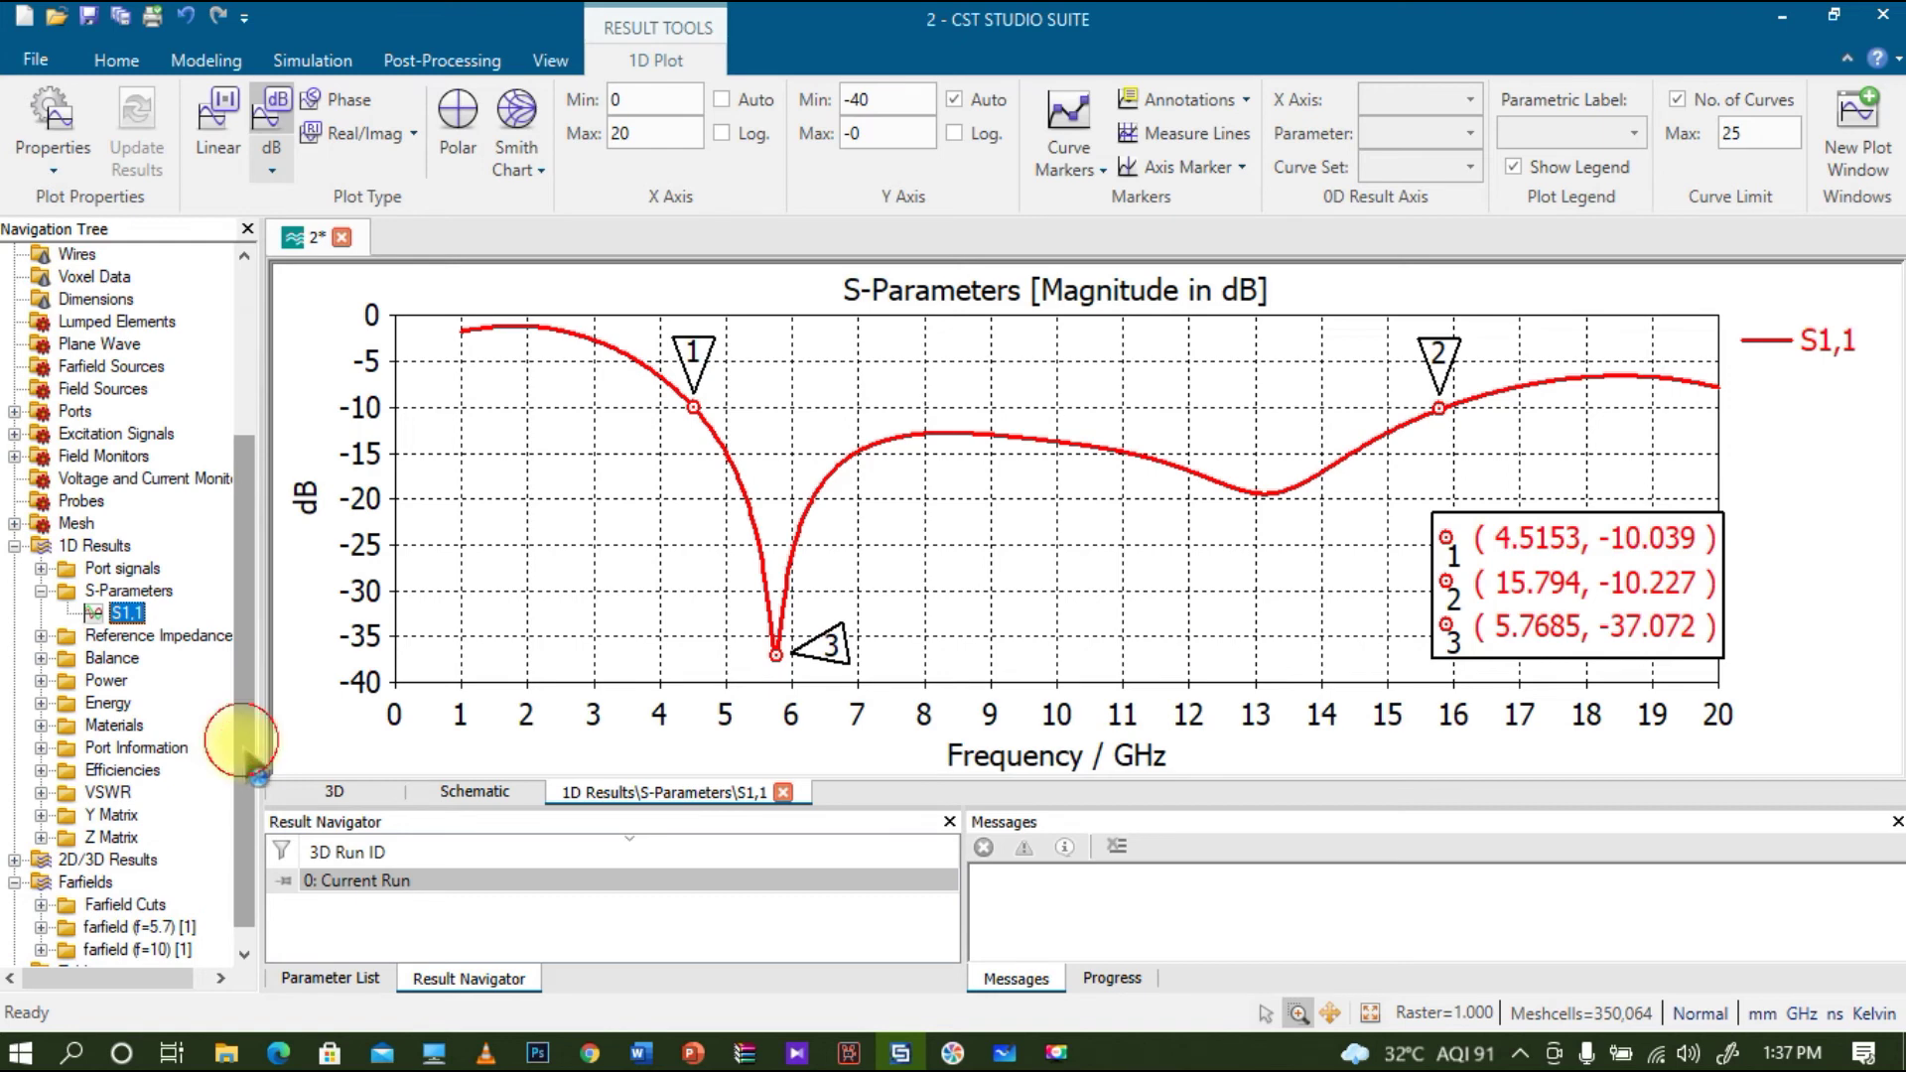
{"action": "scroll", "coordinate": [199, 784], "scroll_direction": "down", "scroll_amount": 1}
- Show the 5.7 GHz farfield pattern as Gain (IEEE), reading 1.154 dBi
{"action": "left_click", "coordinate": [129, 905]}
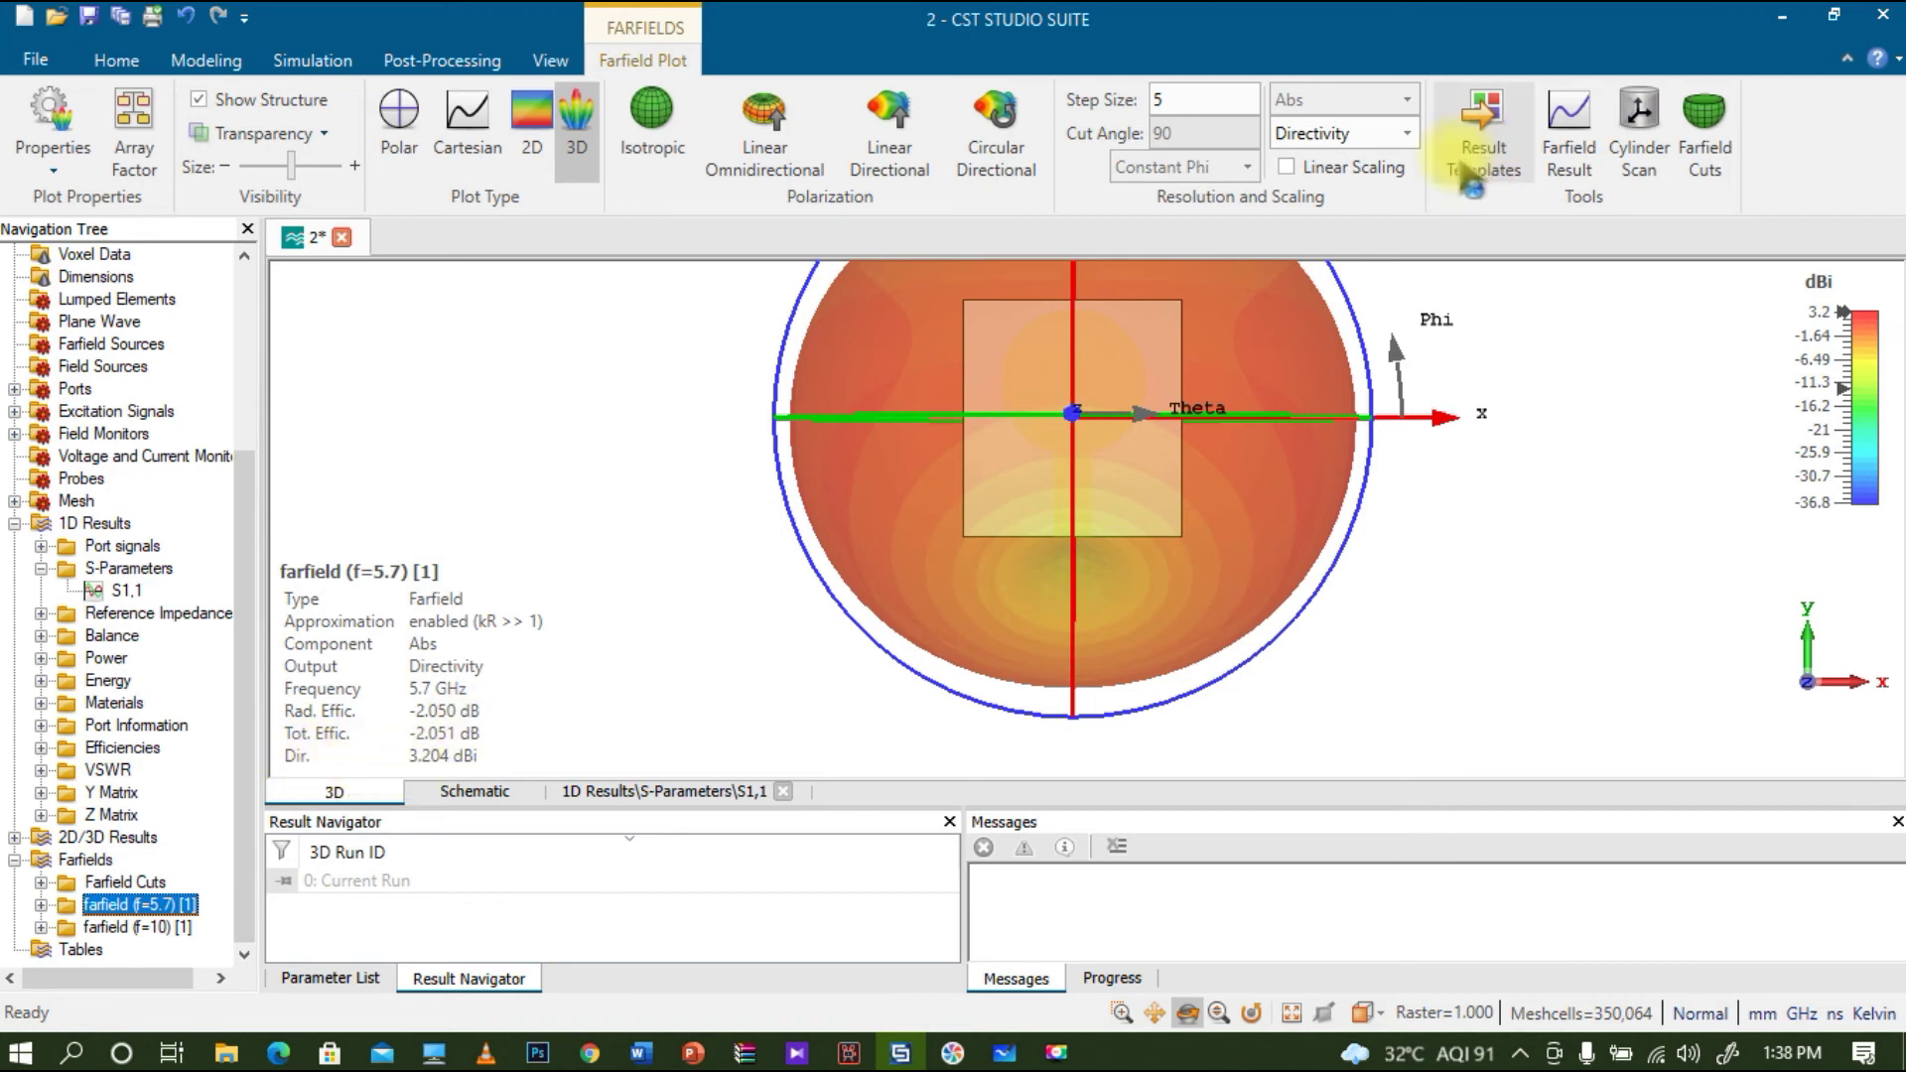
{"action": "left_click", "coordinate": [1407, 133]}
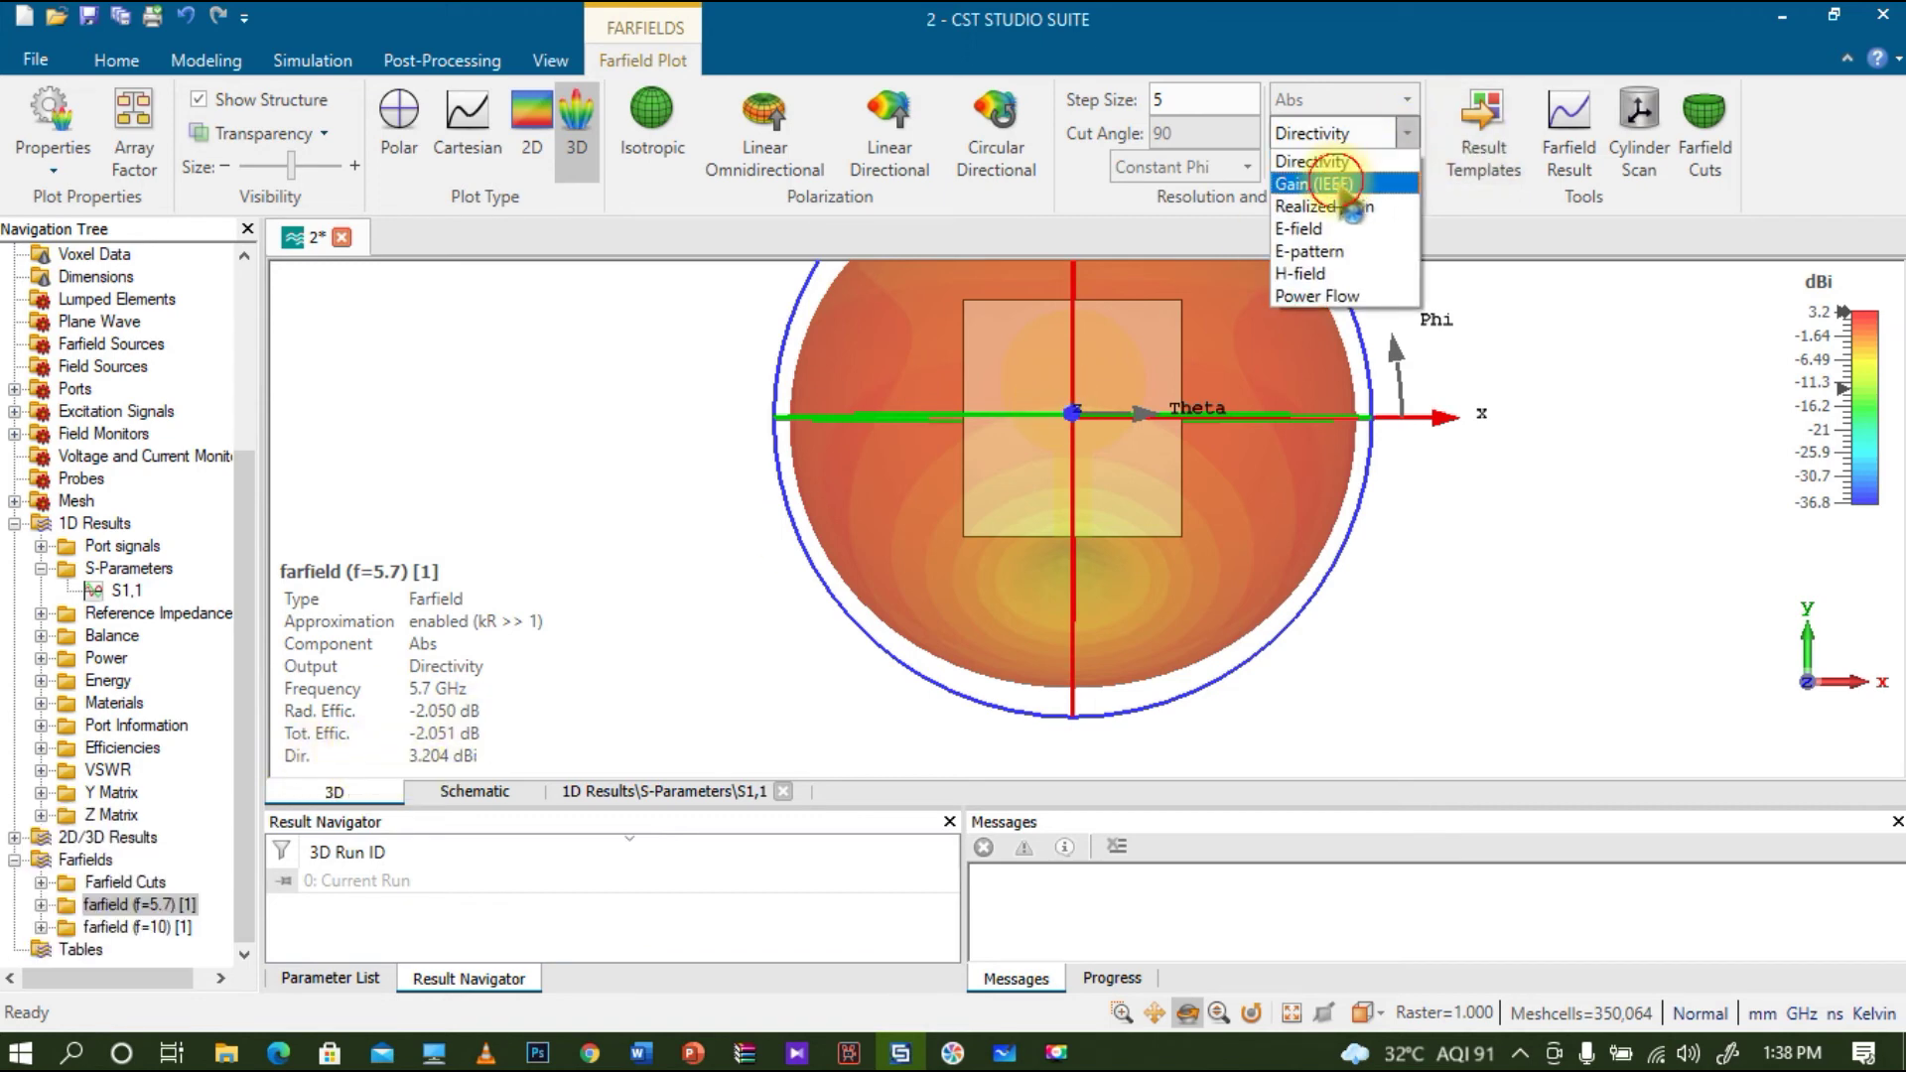
{"action": "left_click", "coordinate": [1330, 184]}
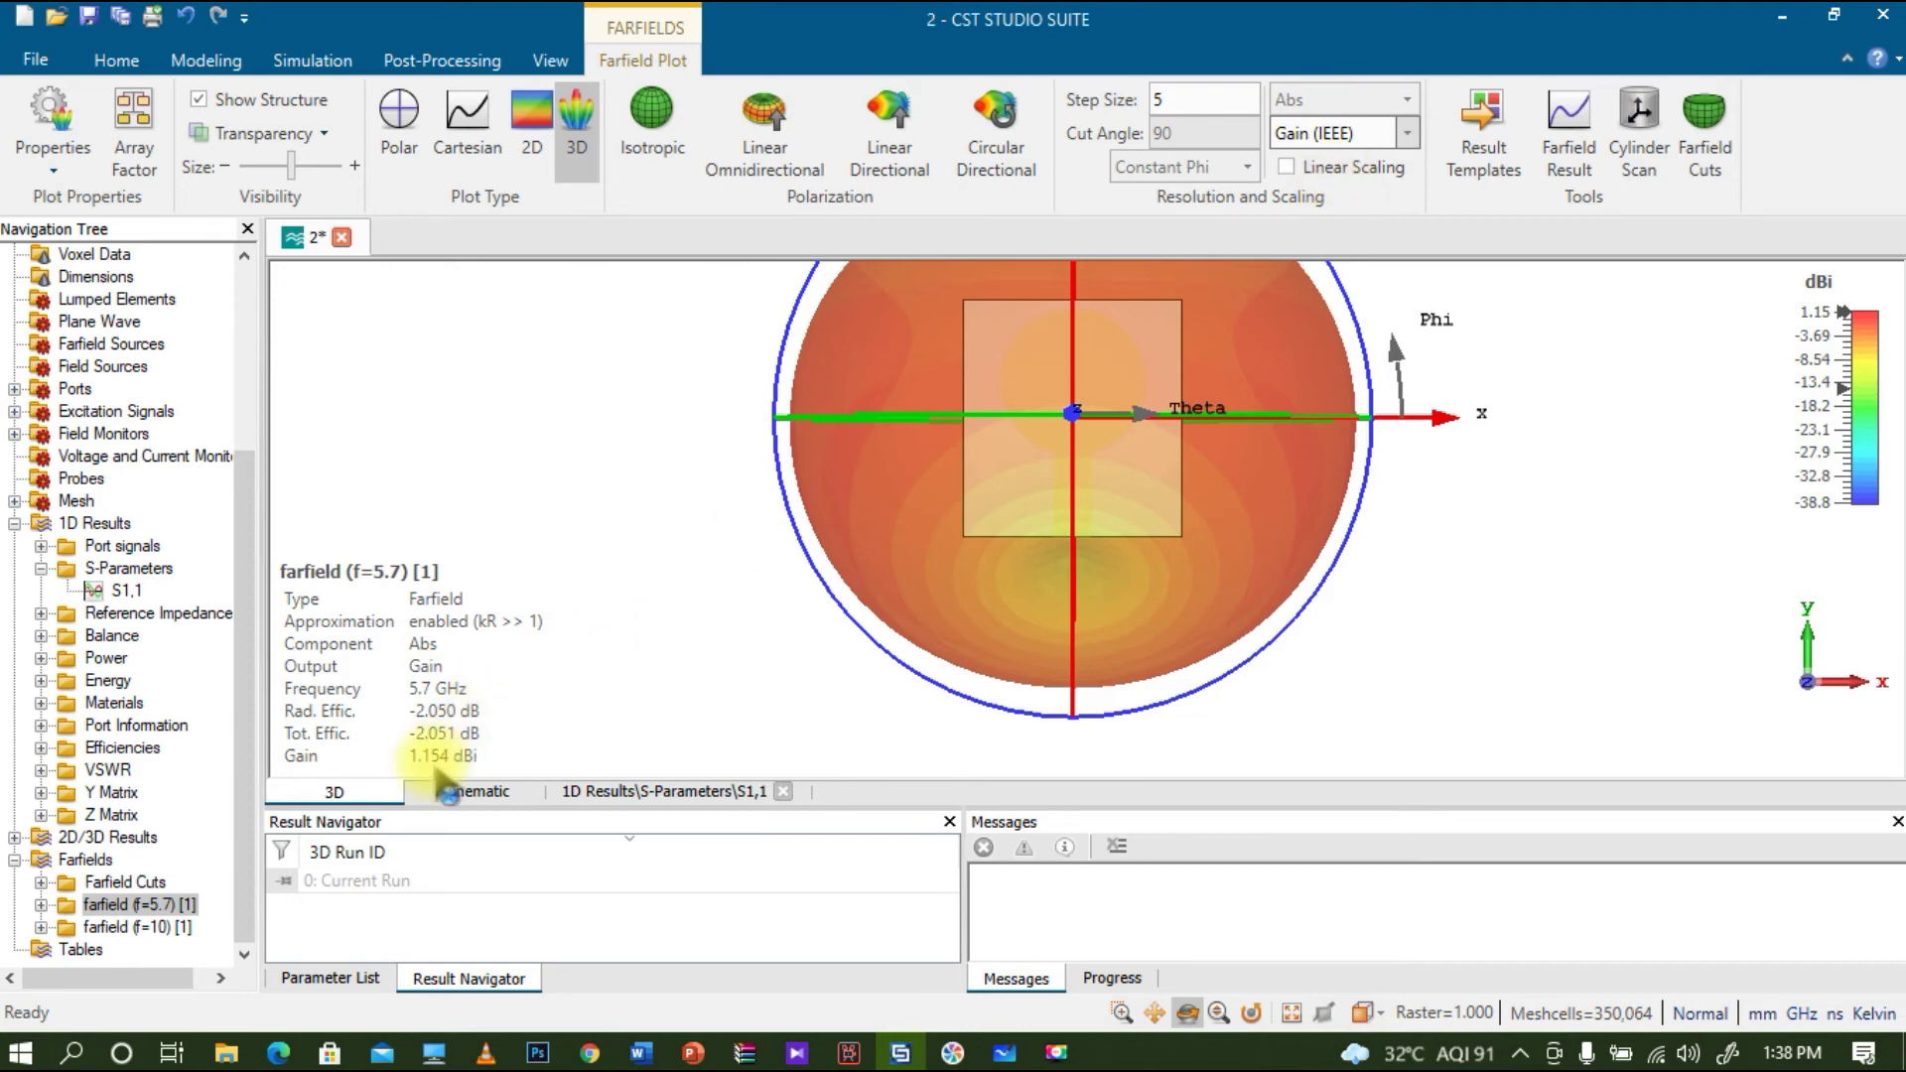